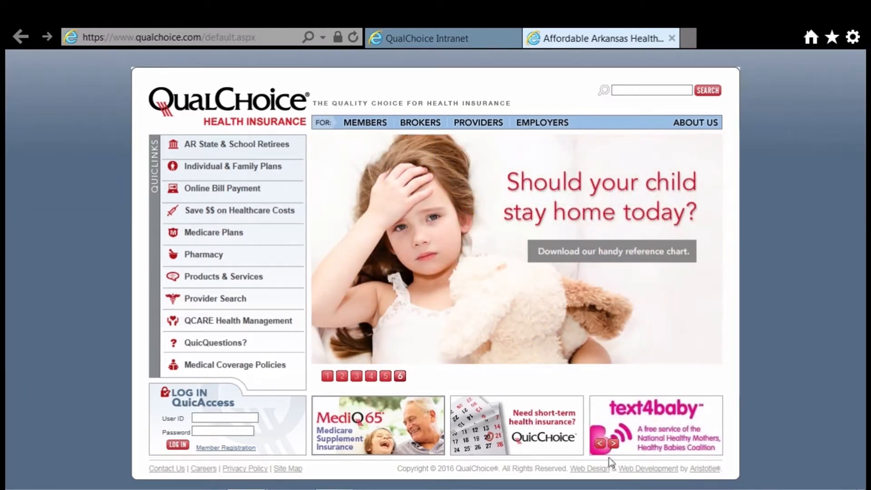
Step: Leave the public login page and switch to the open Group Home portal tab for 123 Employers for You
click(229, 418)
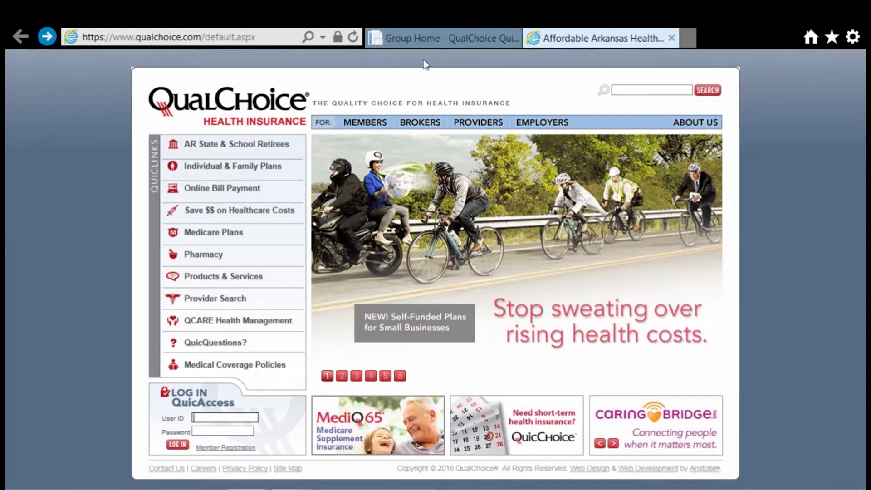
click(425, 40)
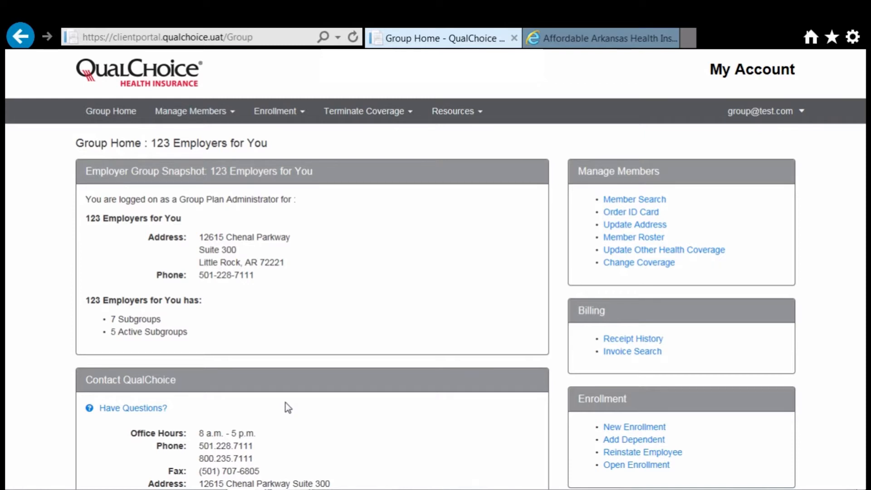
Step: Run an Advanced Member Search by the subscriber's first and last name
click(204, 119)
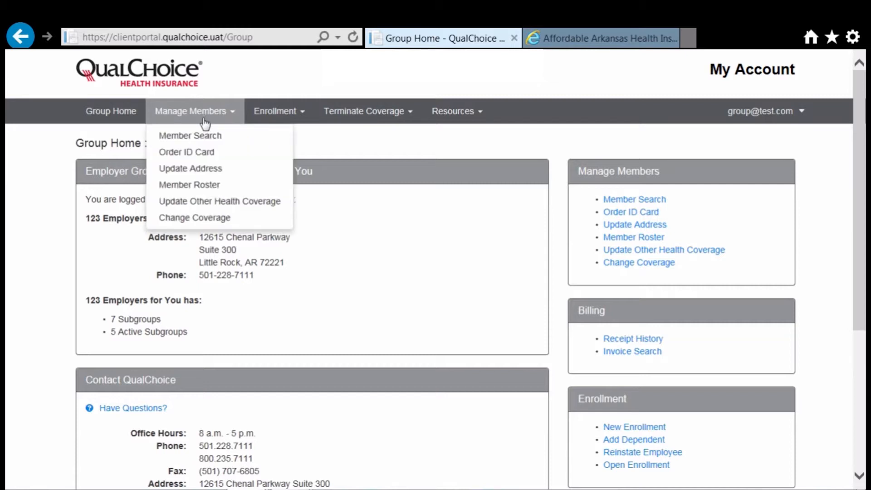
click(204, 135)
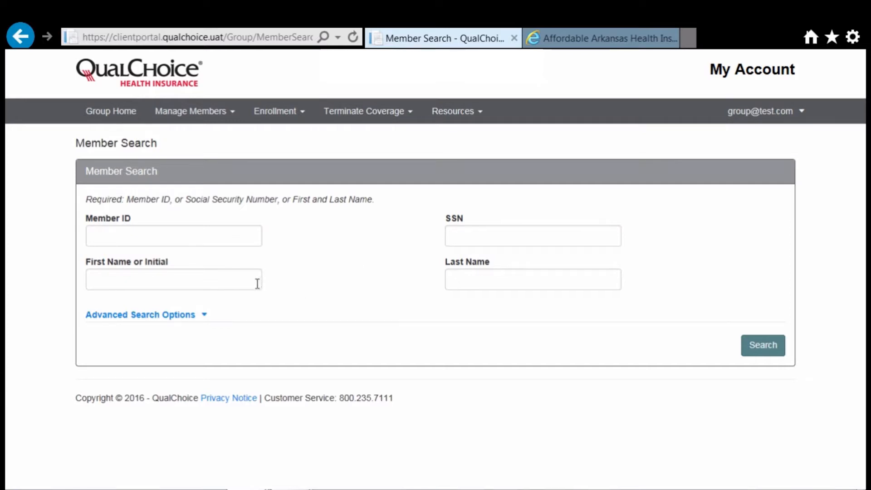
click(181, 318)
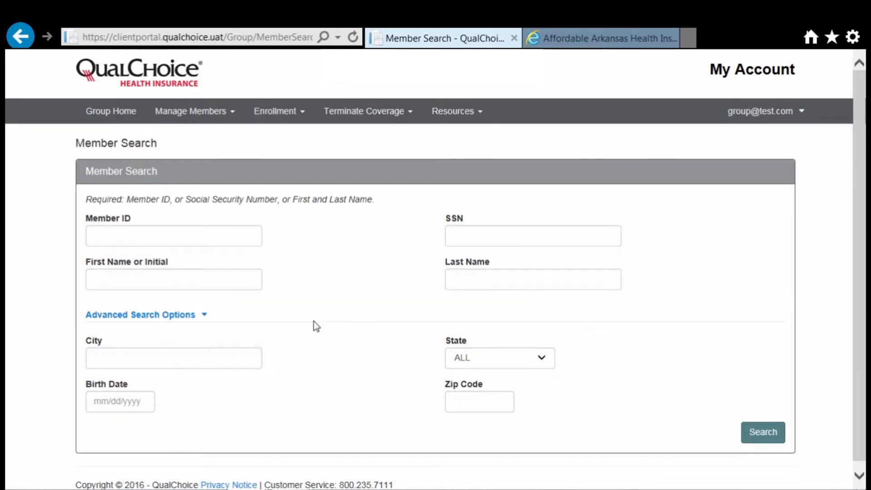
click(239, 282)
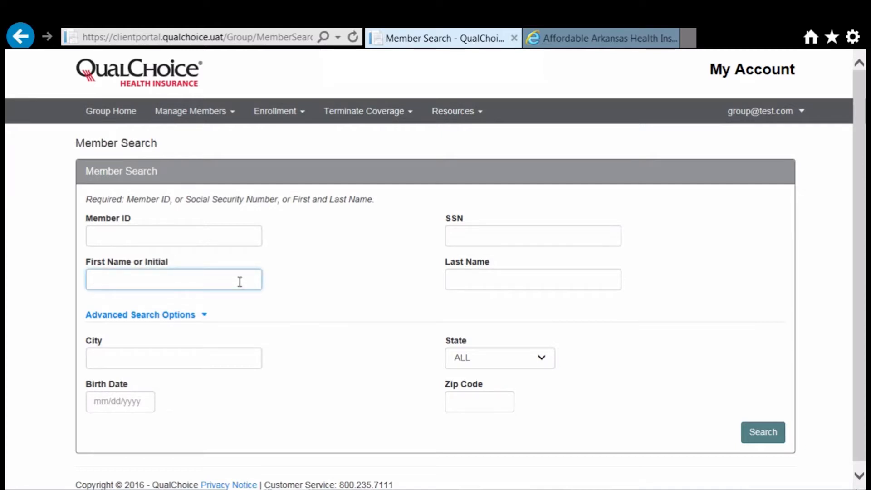
text(Mary)
key(Tab)
text(Member)
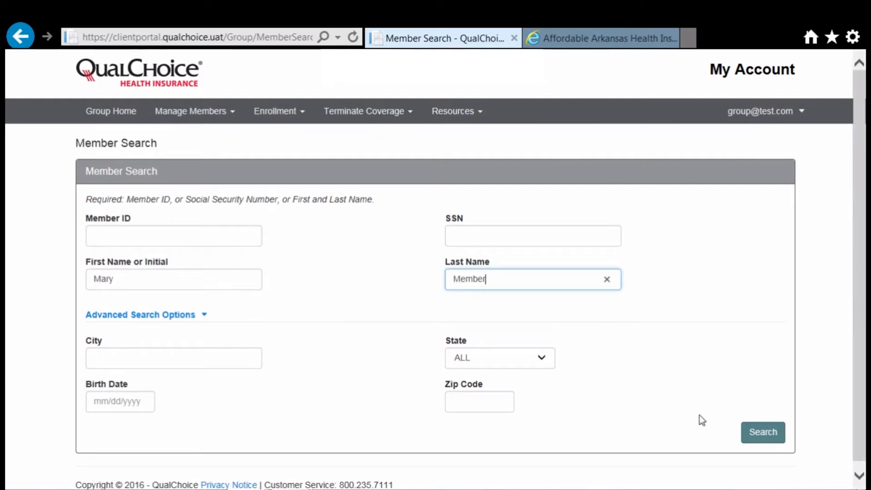
click(755, 433)
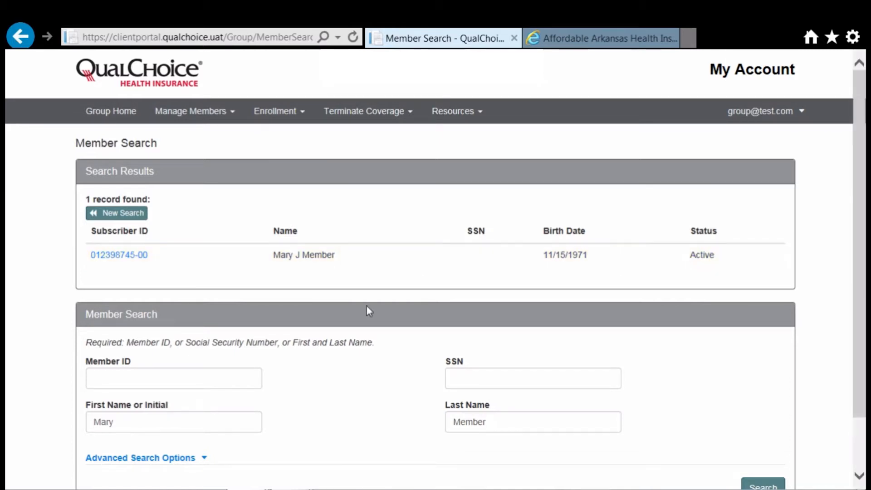
Step: Open the found subscriber's Member Information and review personal details and medical and pharmacy plans
click(112, 259)
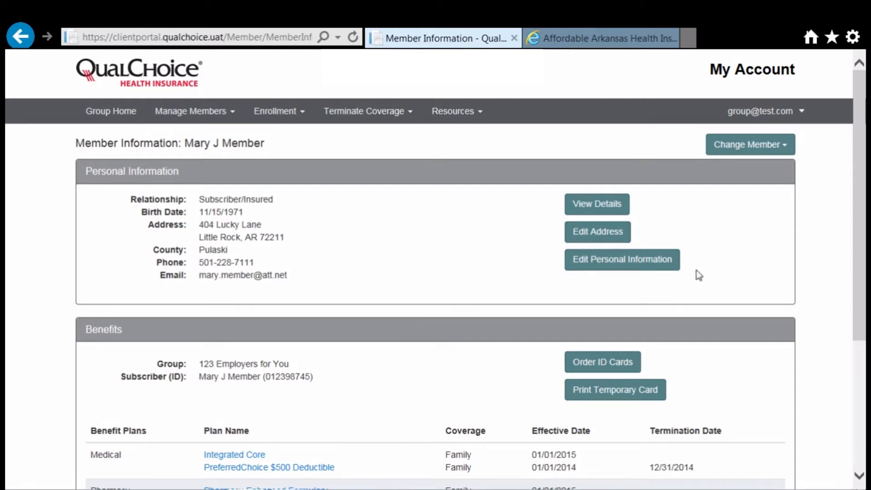
drag(861, 211, 855, 315)
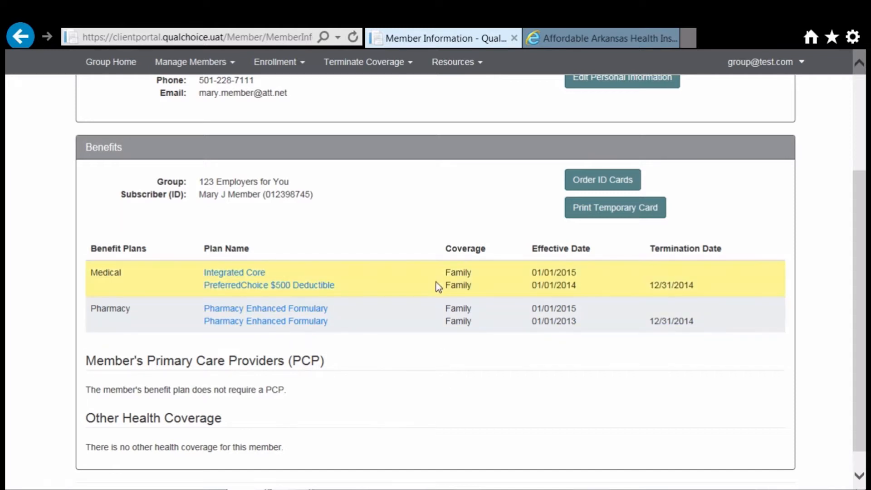
drag(860, 232, 848, 121)
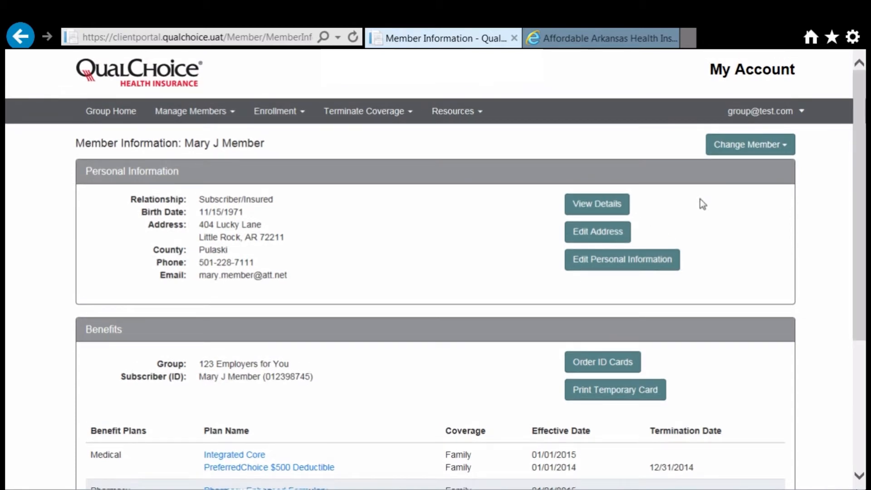
Step: Switch to the spouse's record and review the Commercial ESRD other health coverage entry
click(772, 149)
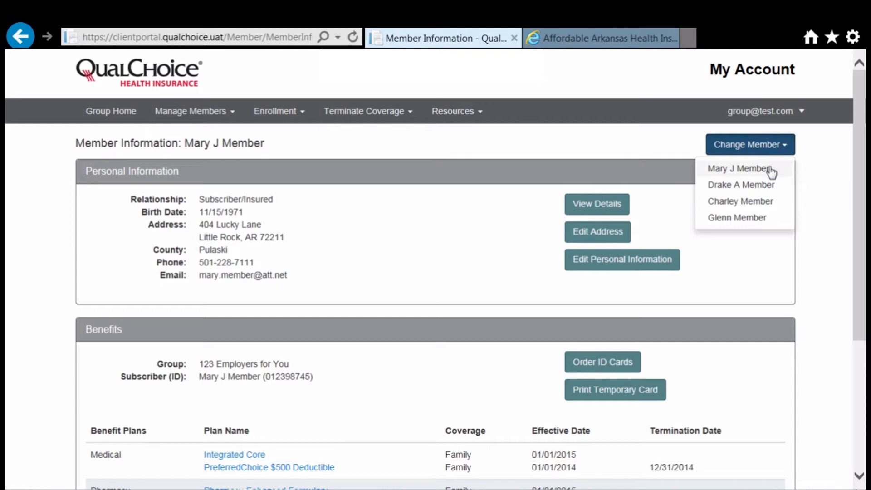
click(757, 221)
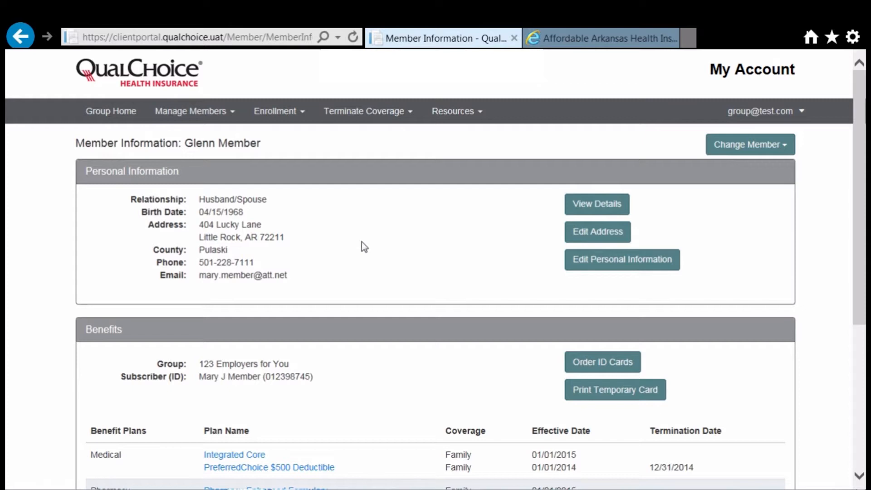
drag(861, 208, 843, 338)
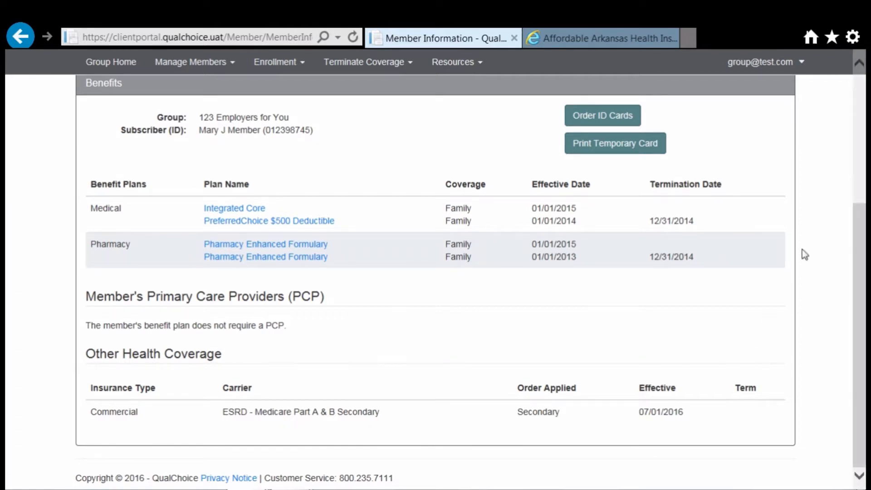
scroll(861, 269, up, 1)
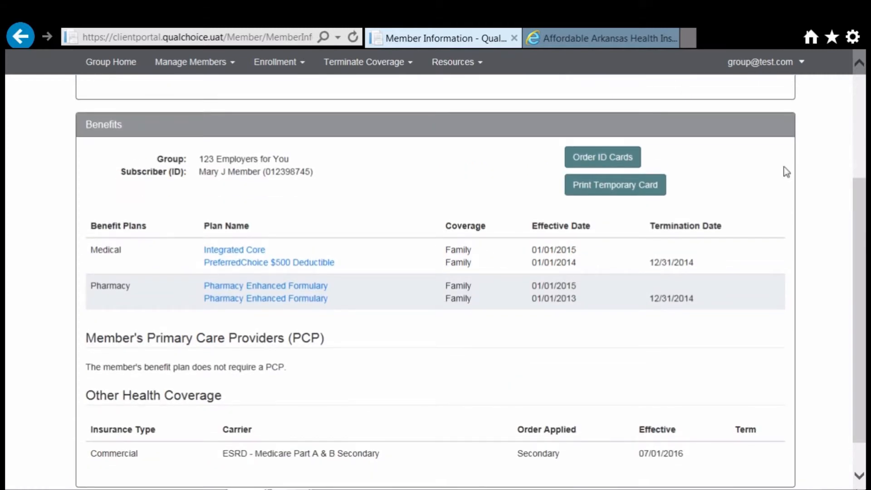
Step: Order a new ID card for the member and preview the temporary card
click(630, 160)
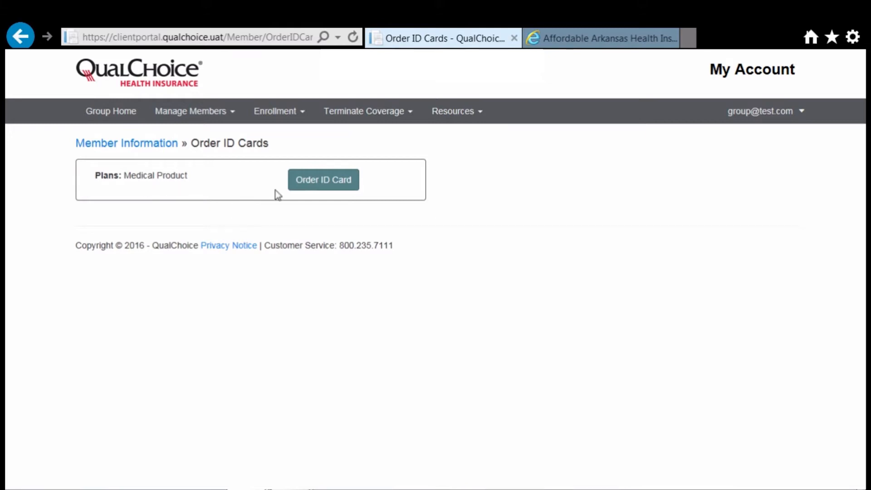
click(304, 182)
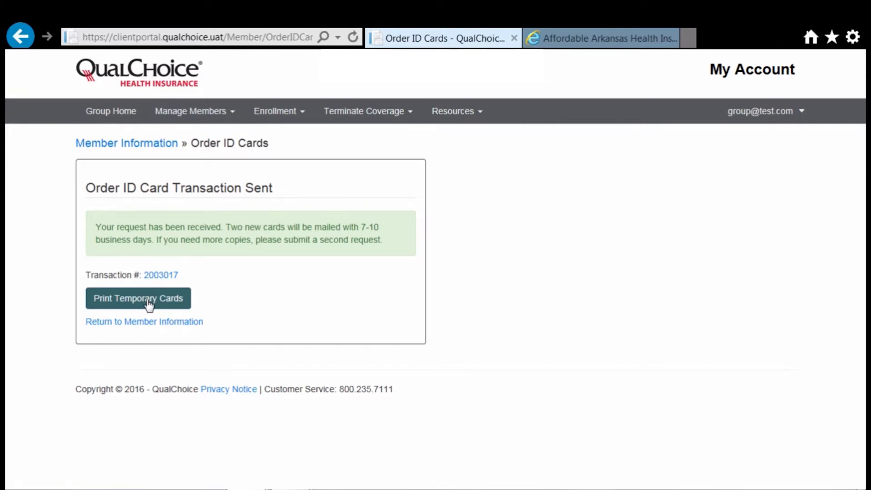
click(149, 304)
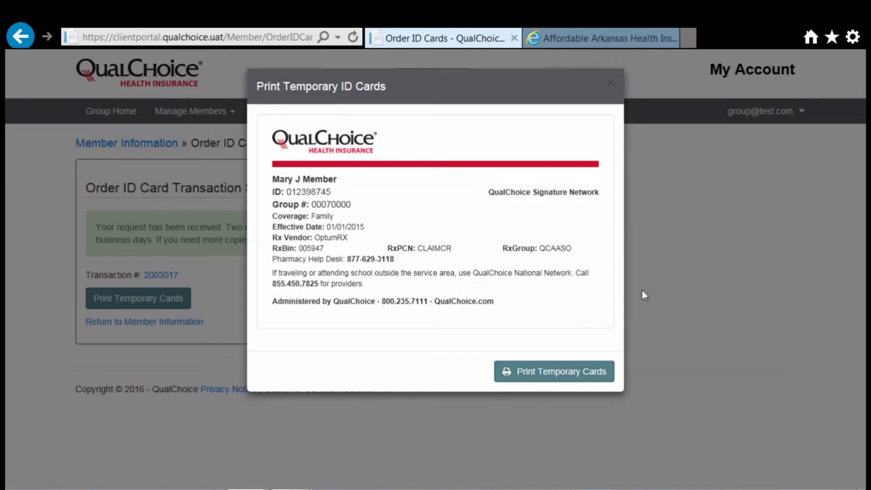
click(680, 275)
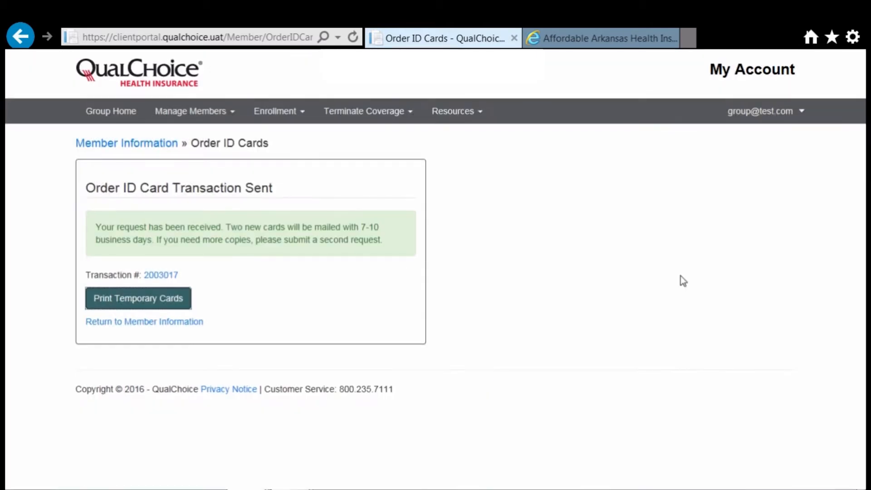
Step: Return to Member Information, preview the temporary card again, then go to Group Home
click(177, 323)
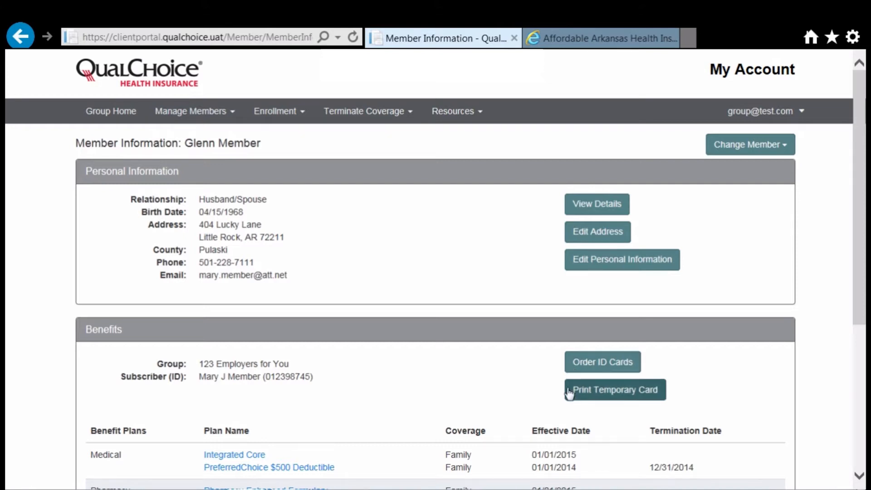
click(594, 393)
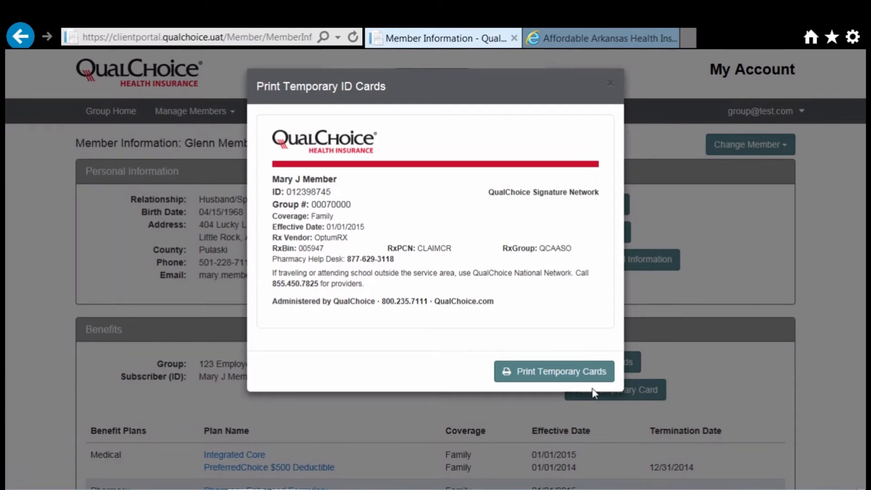
click(710, 261)
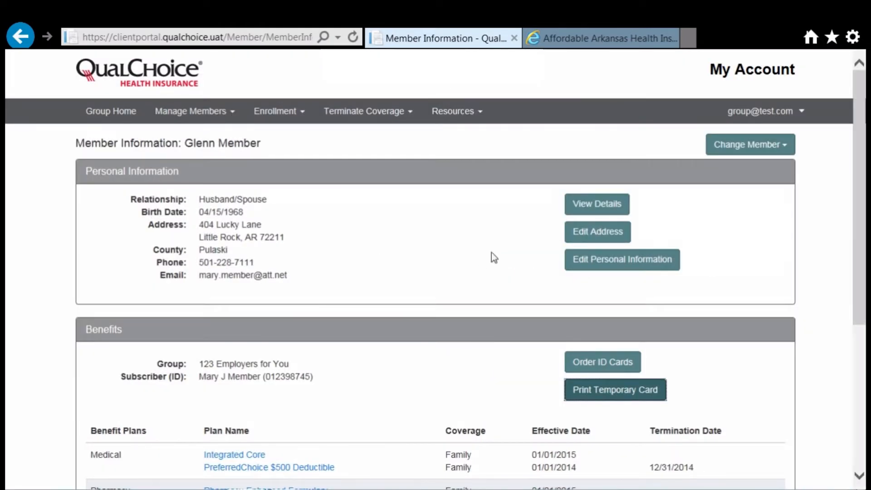
click(126, 119)
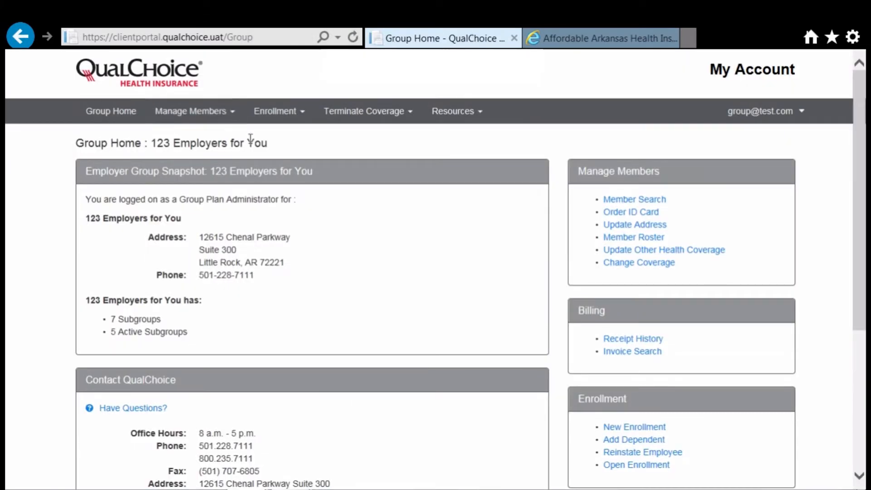
Step: Submit another ID card order for the found subscriber via Manage Members
click(211, 120)
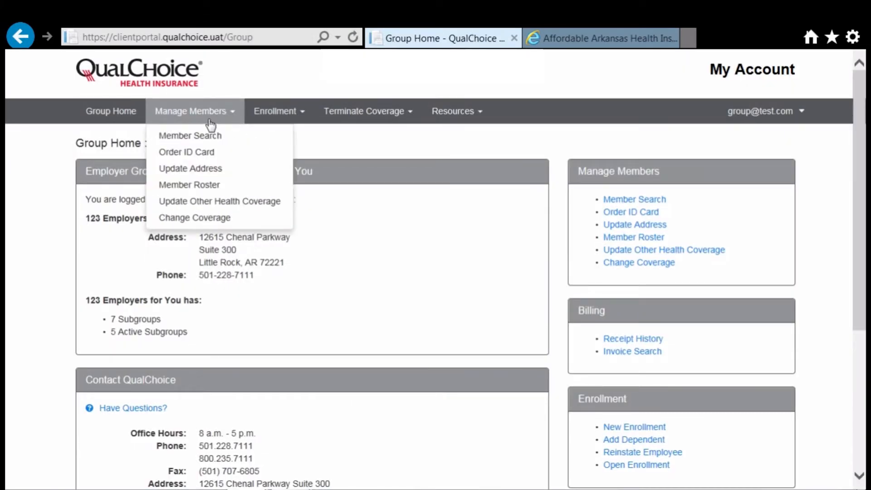
click(209, 154)
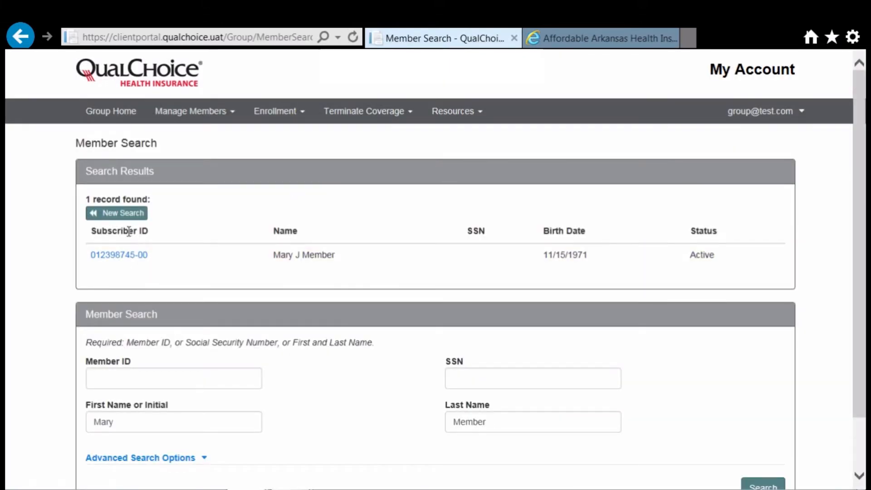
click(129, 259)
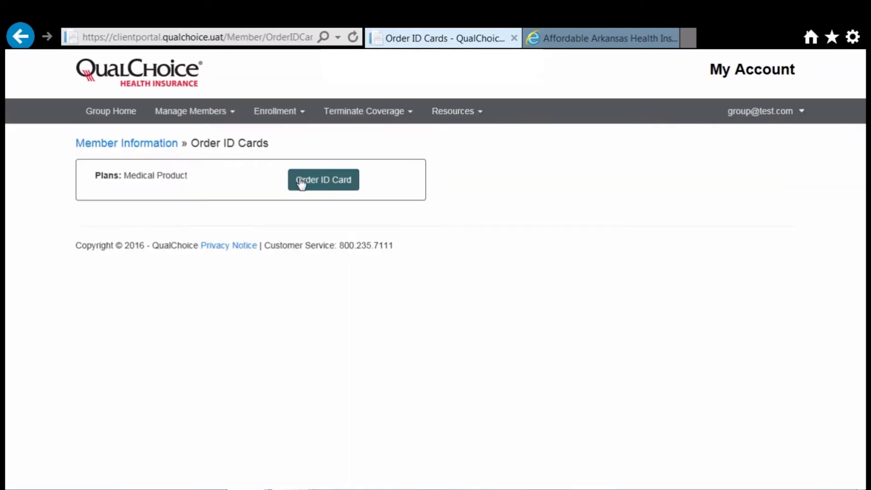
click(308, 183)
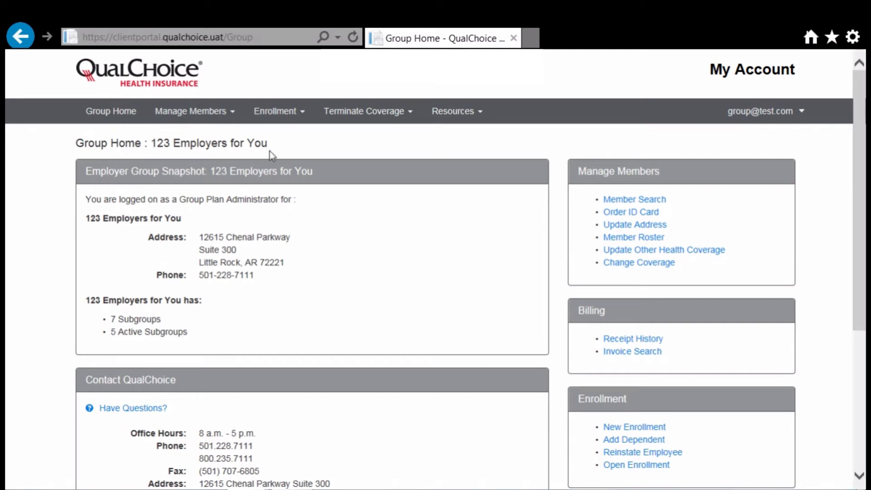
Step: Start a New Enrollment with subgroup 1000 Arkansas, class Employers for You Active, event New Hire
click(279, 114)
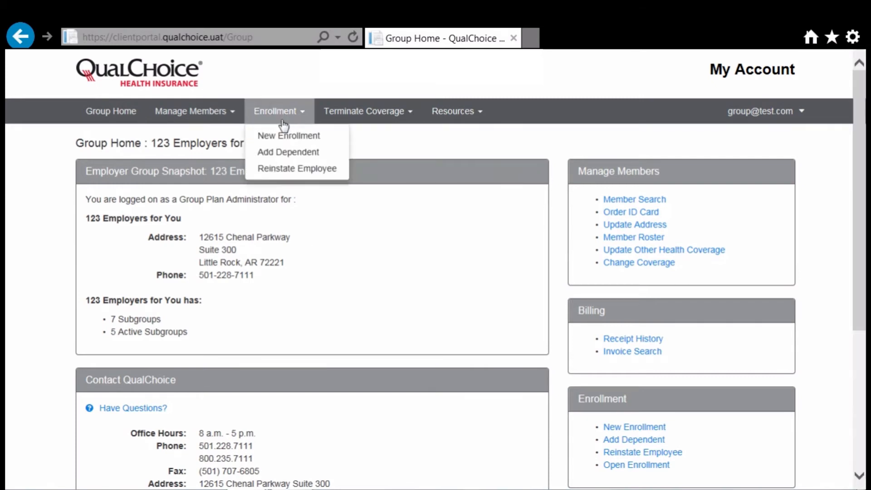
click(286, 136)
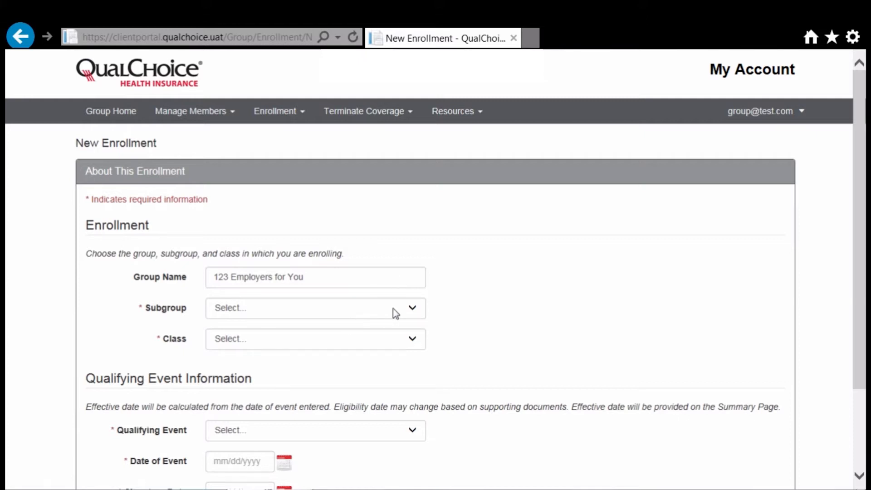
click(410, 310)
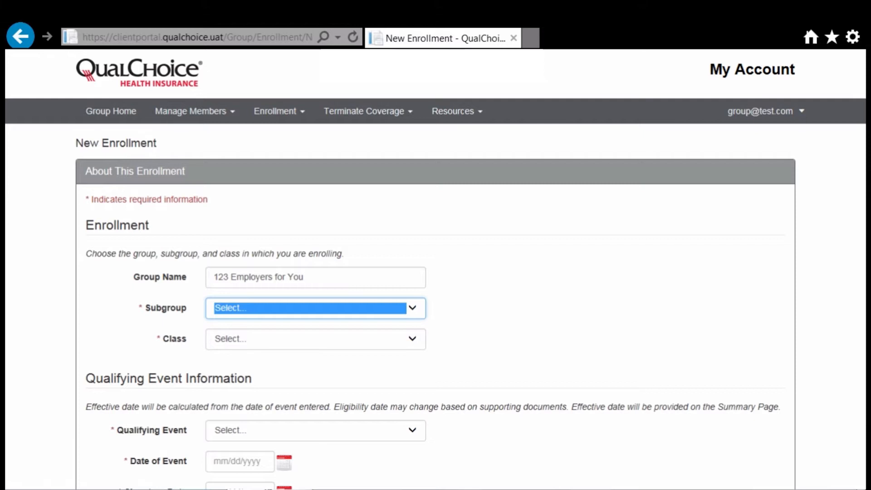
click(376, 328)
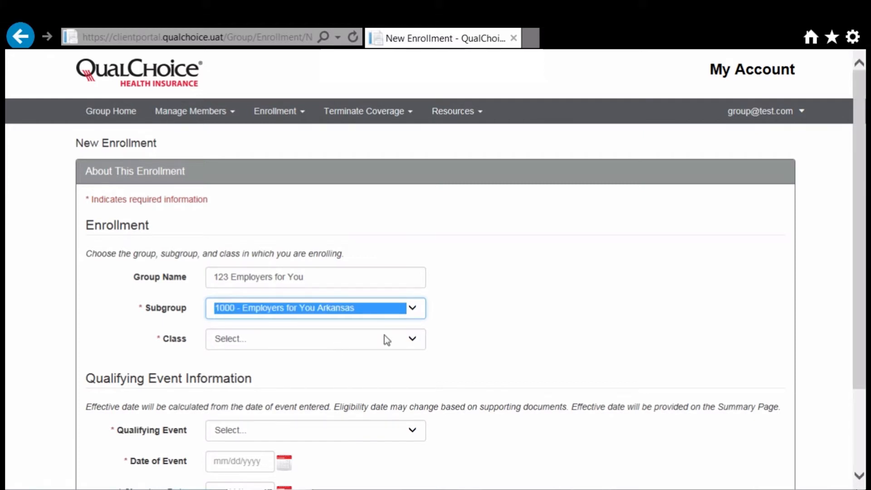
click(414, 340)
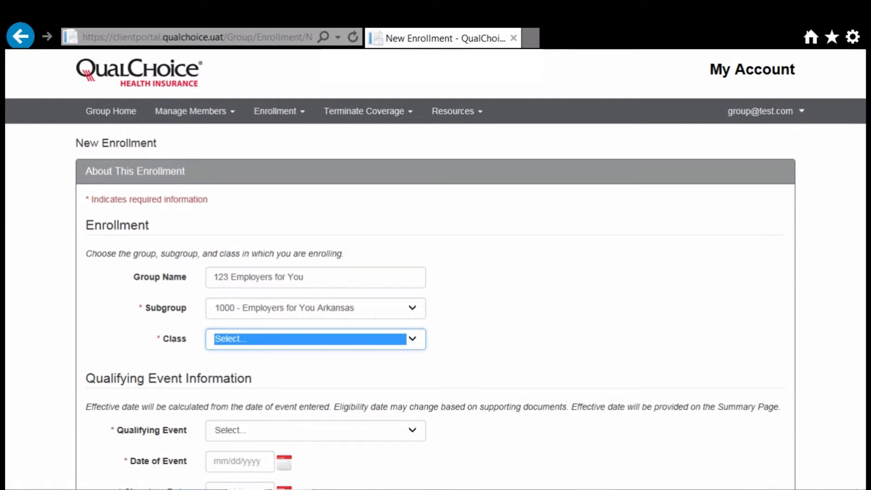
key(Down)
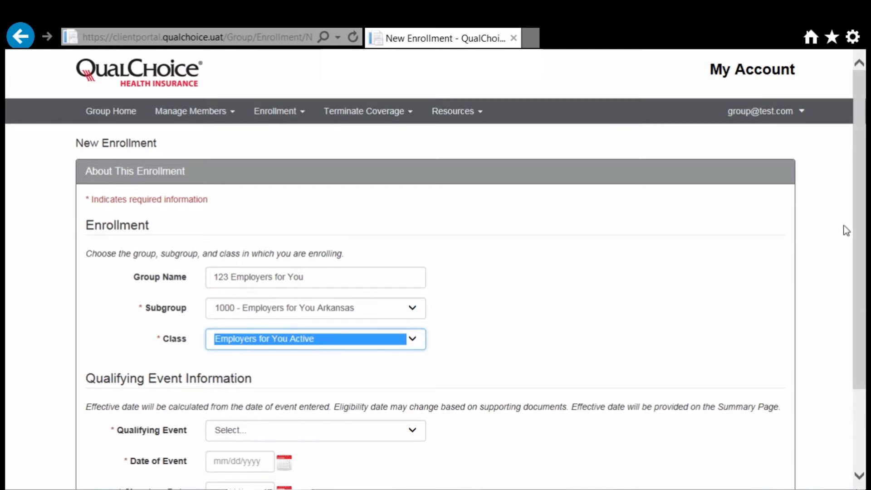
drag(862, 247, 851, 296)
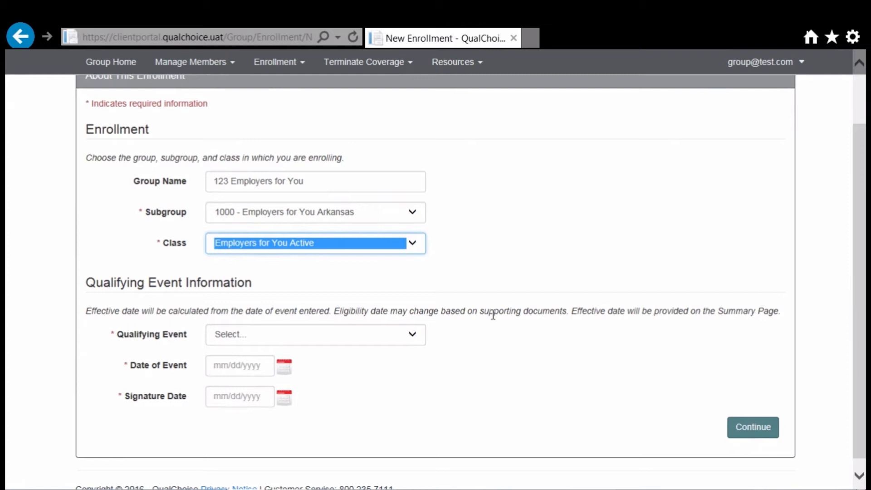
click(411, 337)
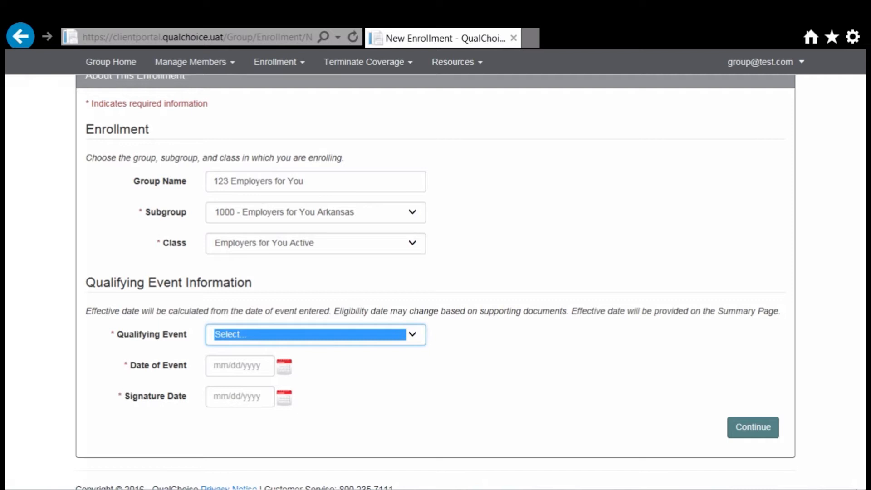
key(Down)
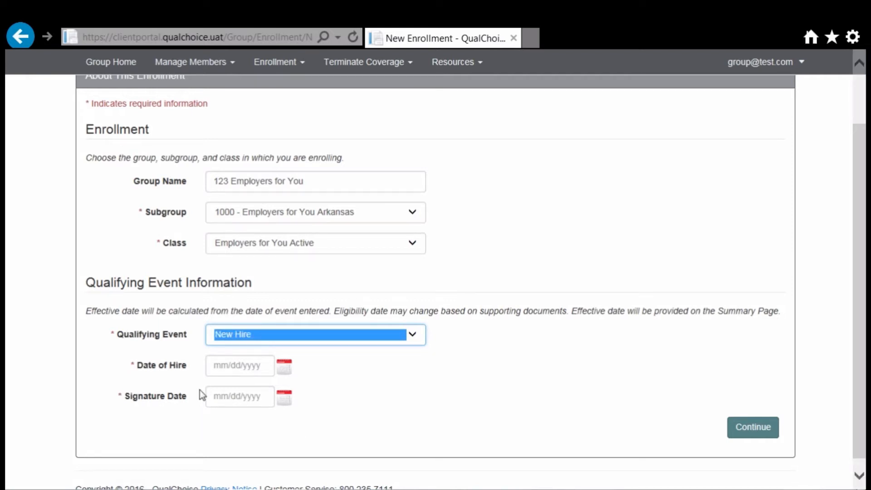
Step: Set both the hire date and signature date to 07/25/2016
click(236, 368)
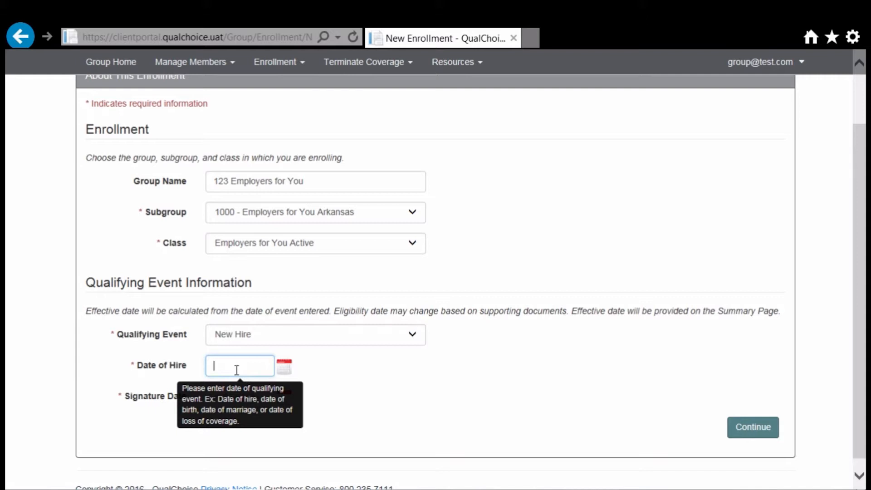
click(282, 368)
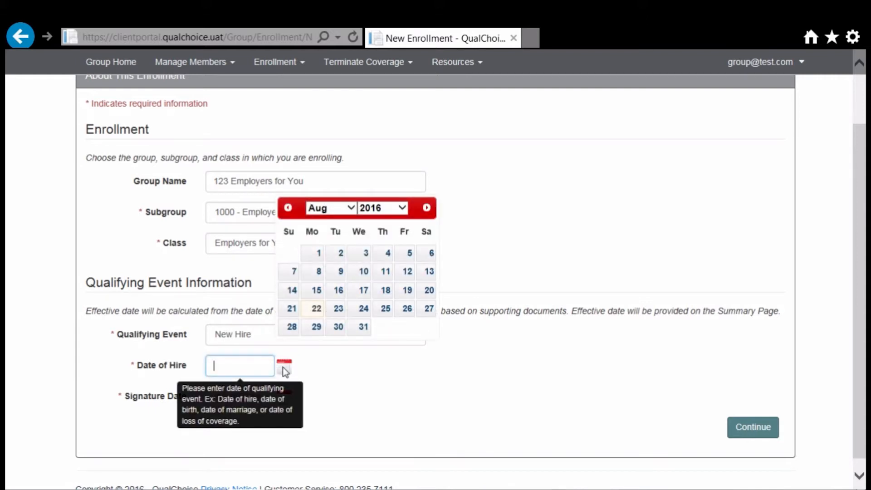
click(352, 208)
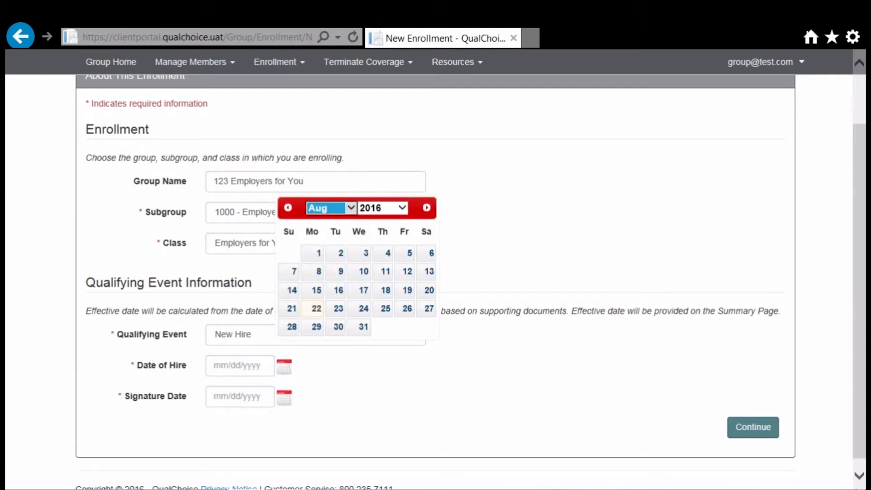
click(330, 196)
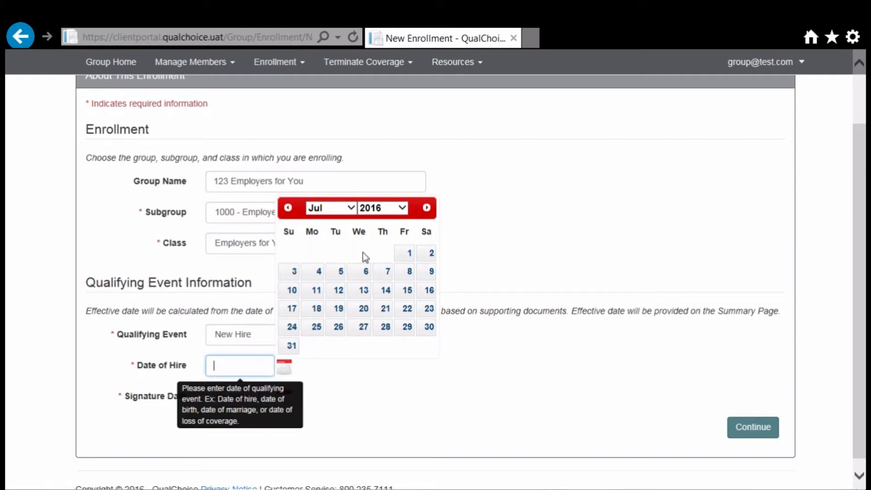
click(316, 328)
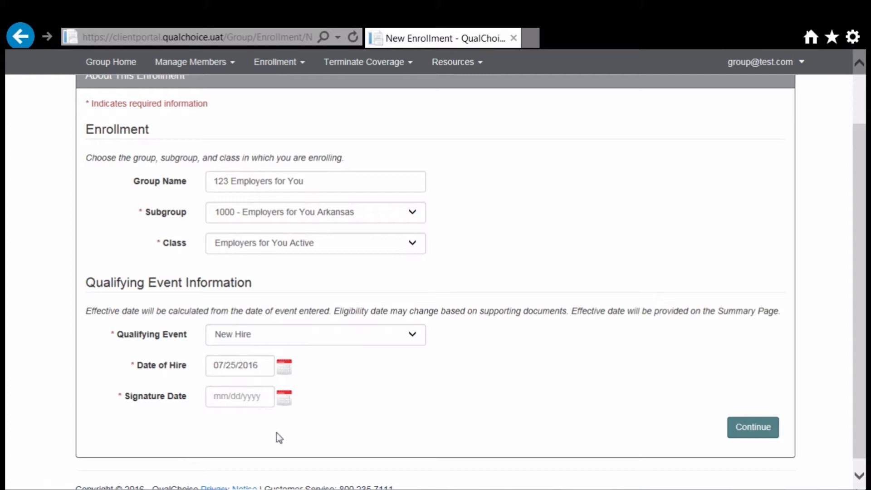
click(284, 399)
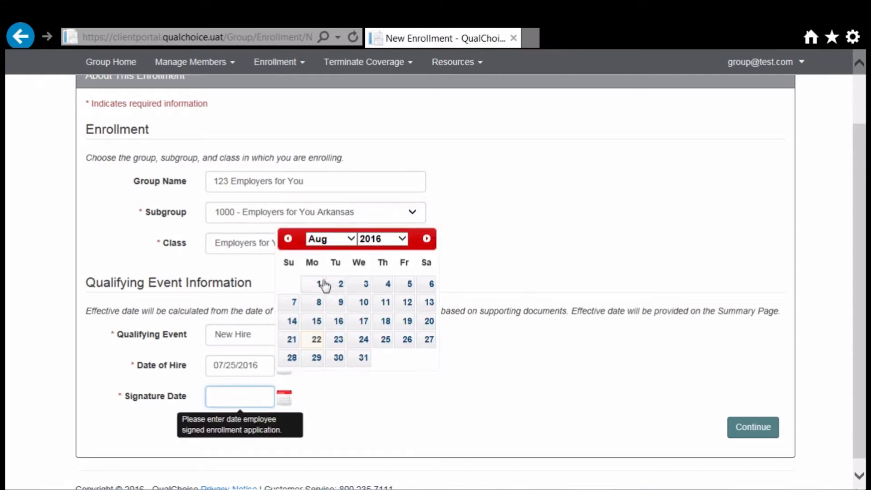
click(352, 240)
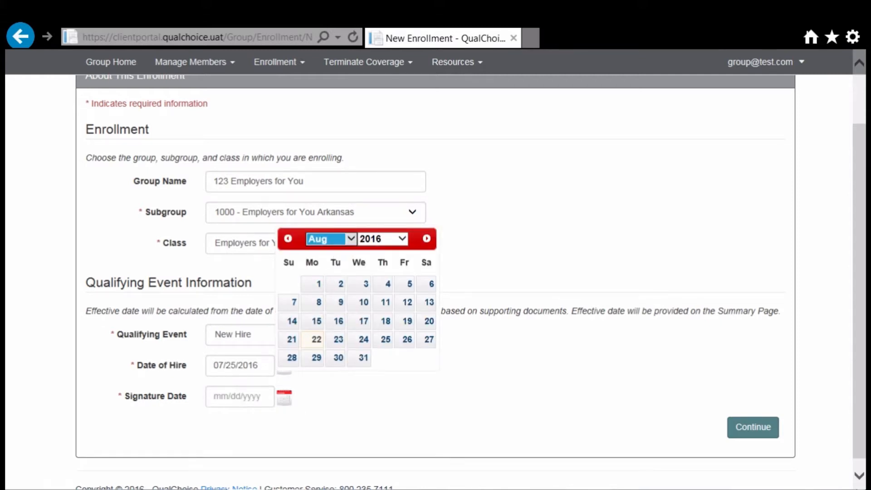
click(337, 233)
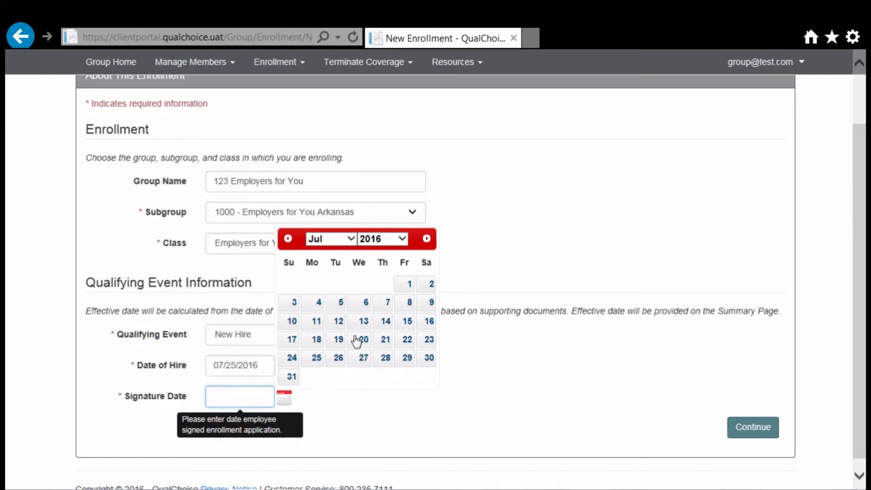
click(318, 360)
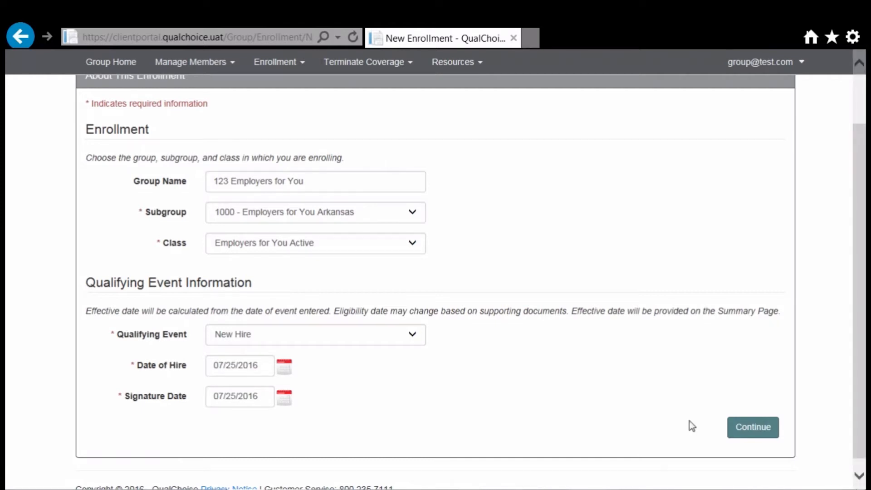
Step: Continue to Employee Information and enter the employee's first name, middle initial, last name and SSN
click(743, 429)
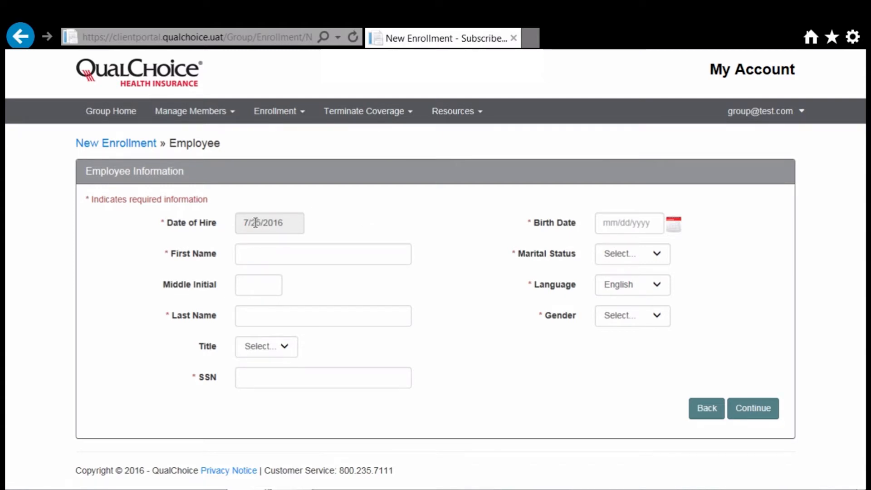
click(299, 256)
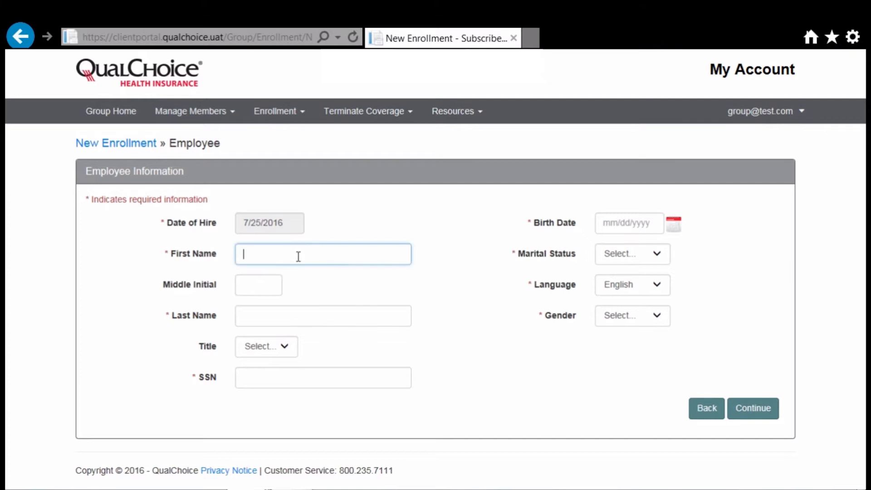
key(Tab)
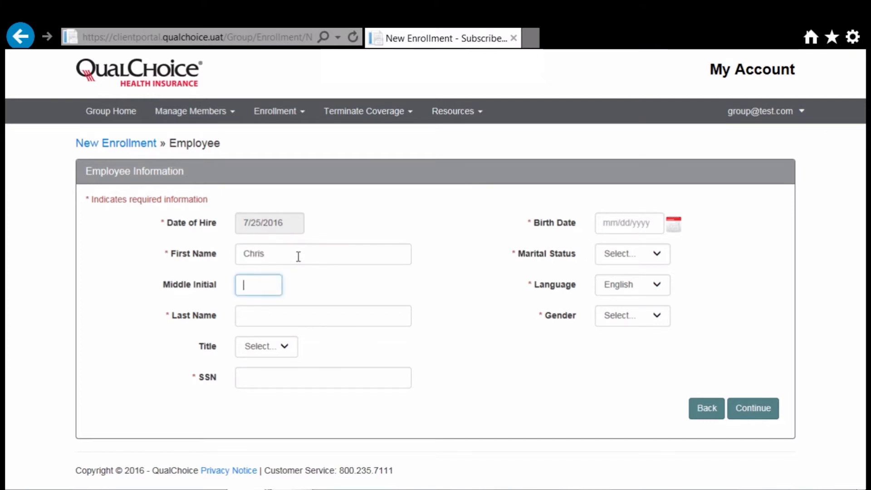
key(Tab)
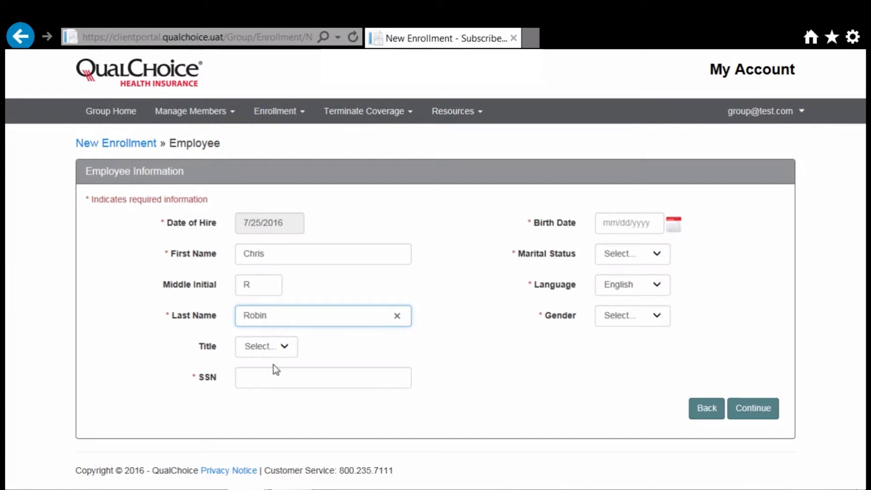
click(278, 377)
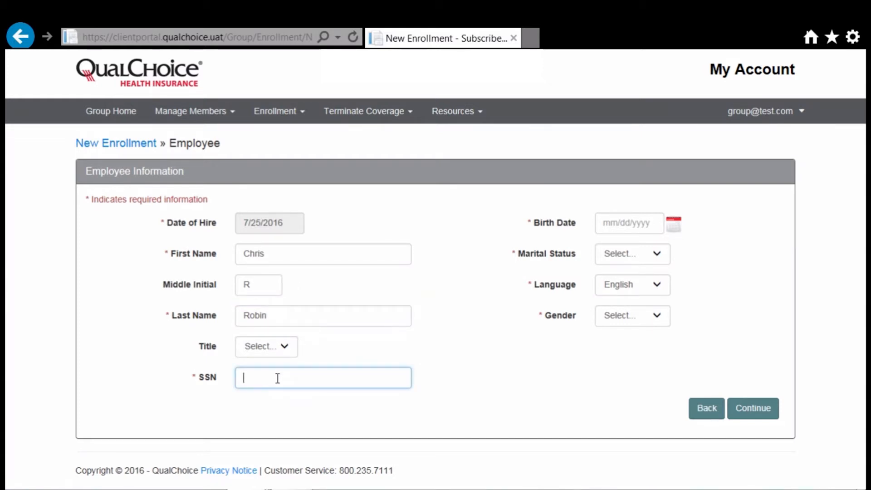
text(111-11-1111)
Step: Set birth date 08/11/1976, marital status Single and gender Male
click(675, 225)
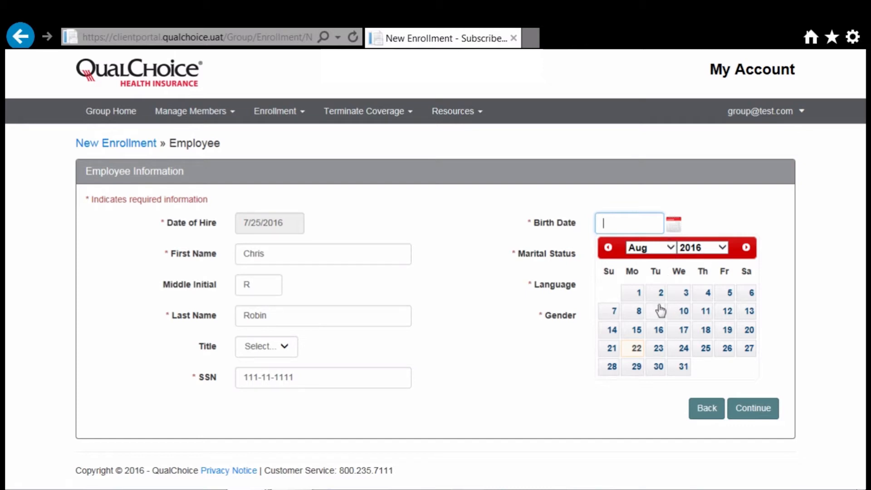
click(723, 248)
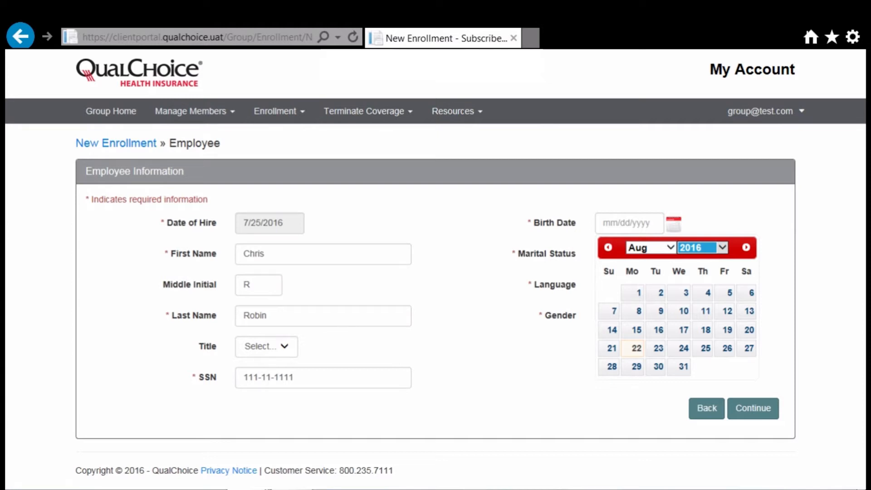
click(697, 41)
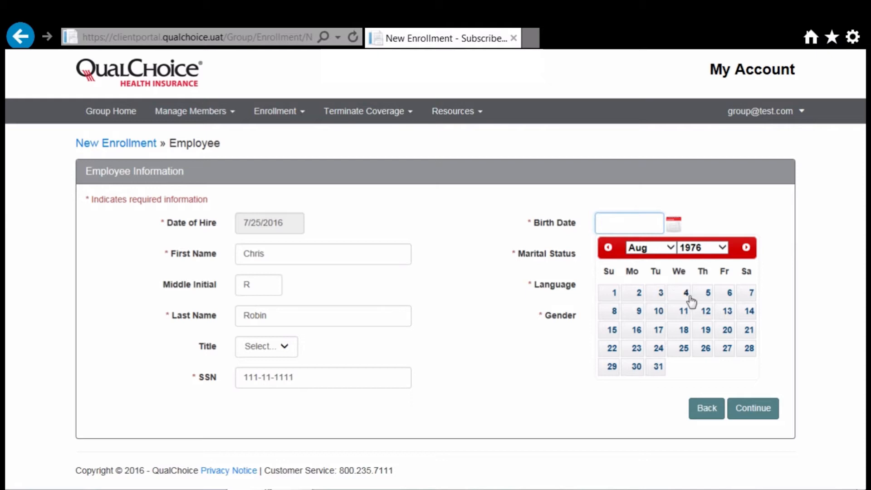
click(684, 310)
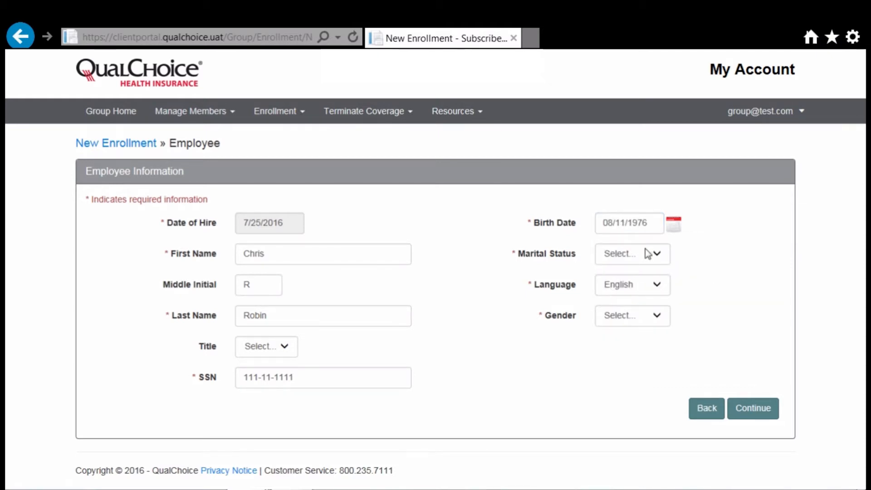
click(656, 257)
click(638, 290)
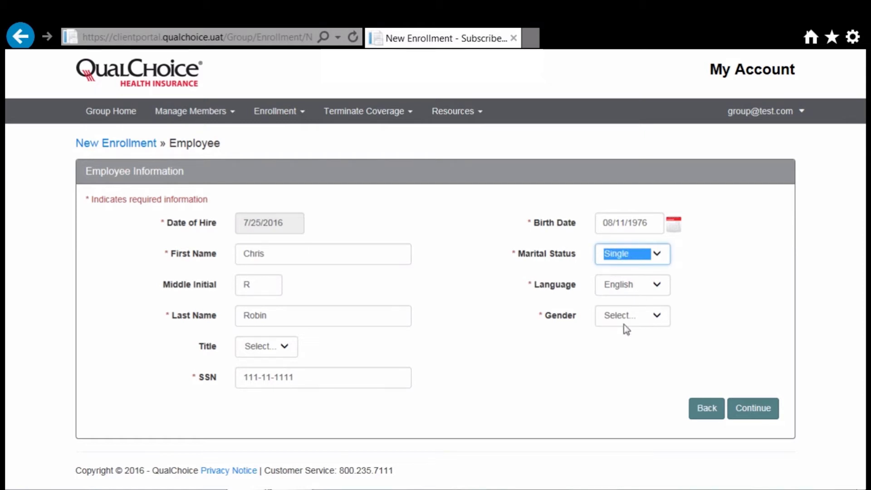
click(657, 317)
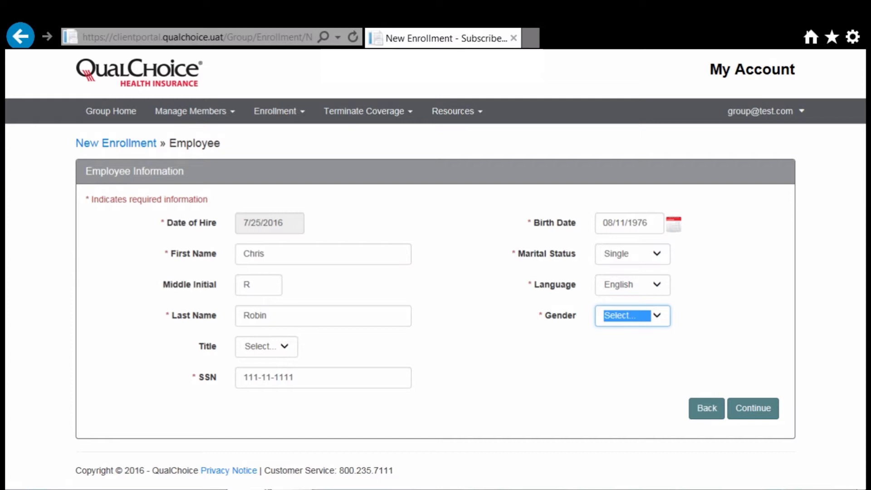
click(643, 327)
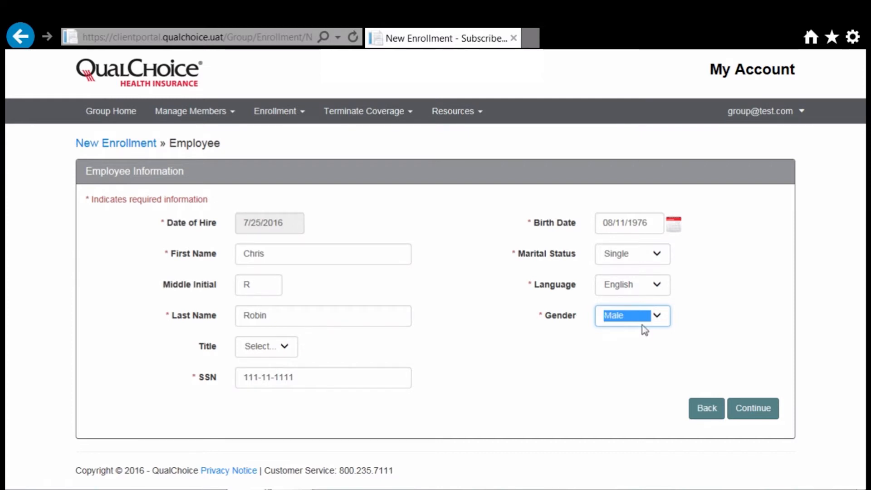
Step: Continue past the employee details and the Dependents page without adding dependents
click(754, 410)
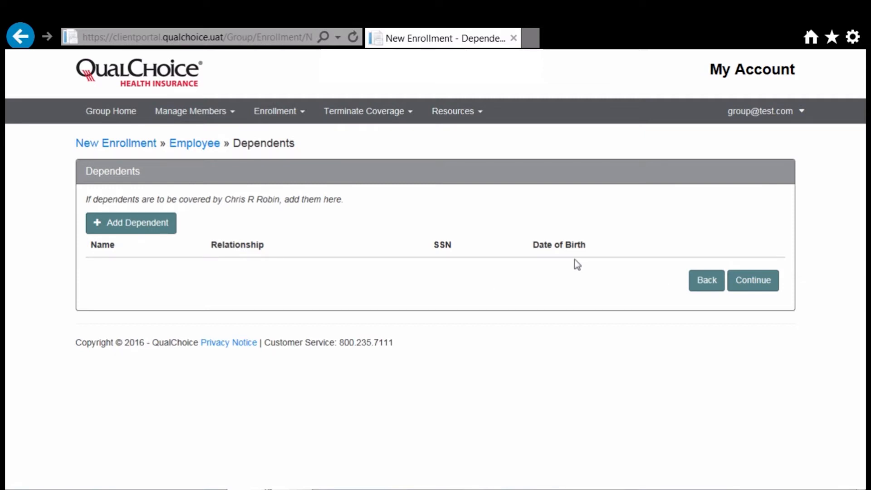
click(750, 280)
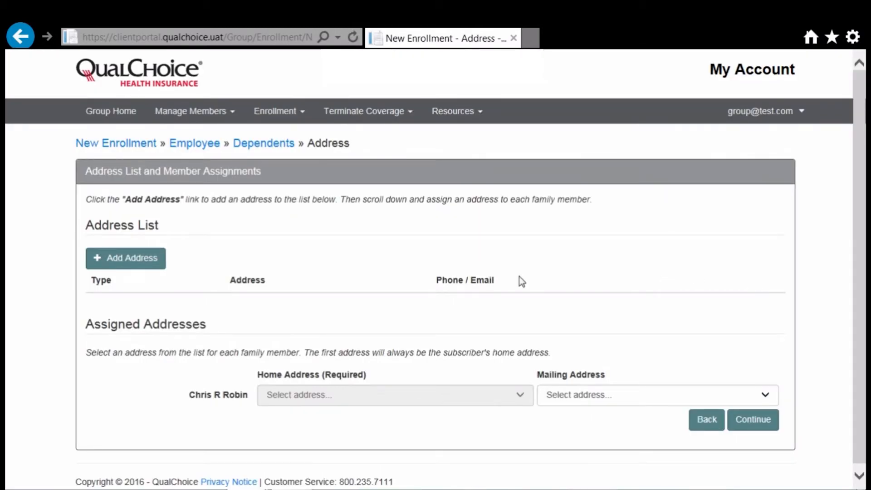
Step: Add a new address with the employee's street, city, state Arkansas and zip code
click(143, 262)
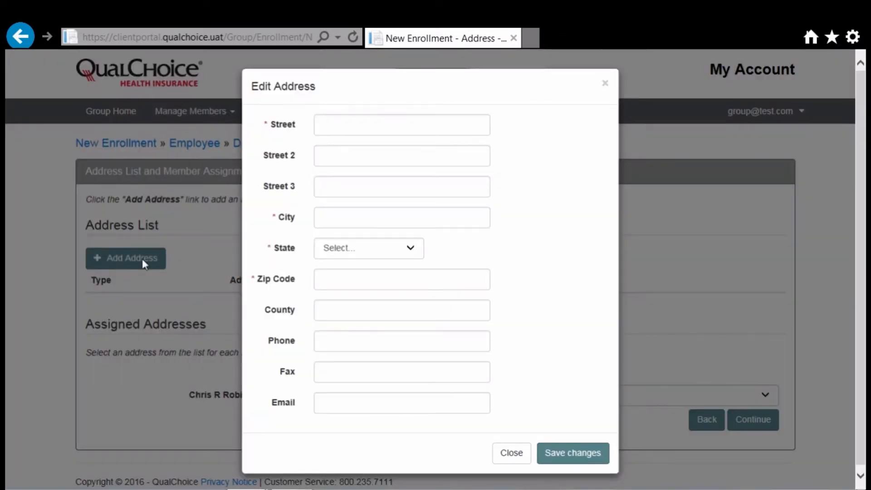
click(353, 121)
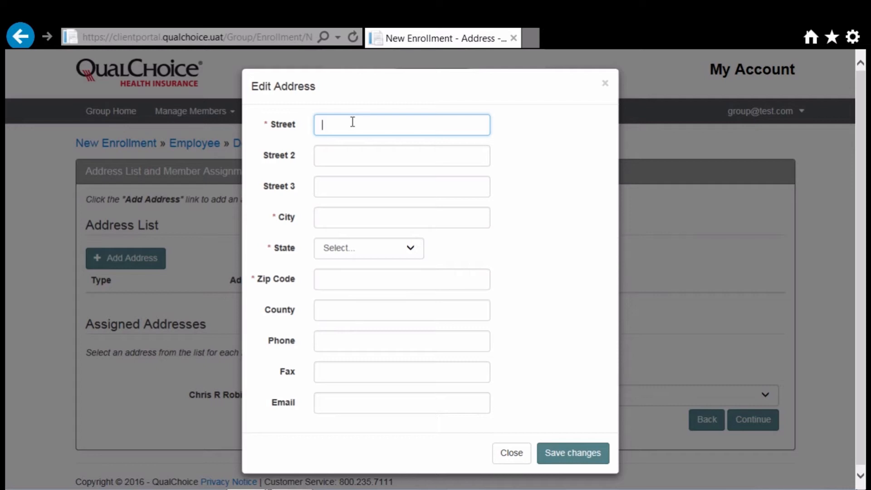
key(Tab)
key(Tab)
key(Tab)
text(Little Rock)
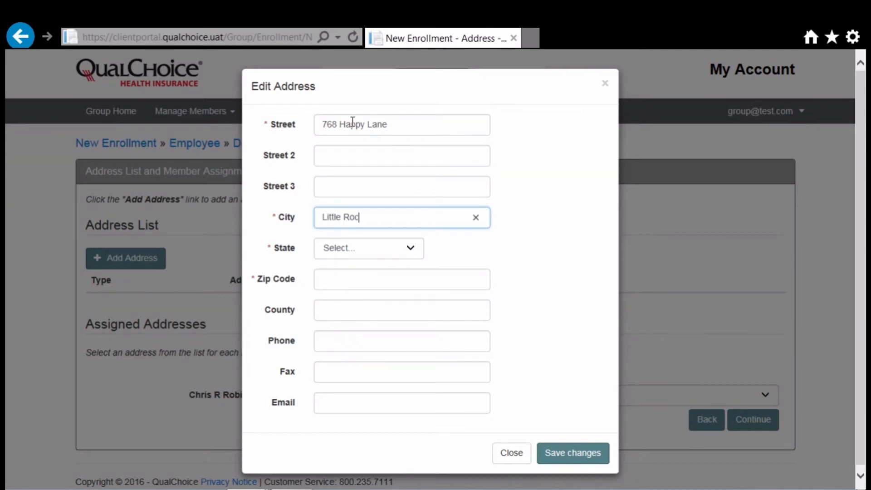
key(Tab)
key(Down)
key(Down)
key(Down)
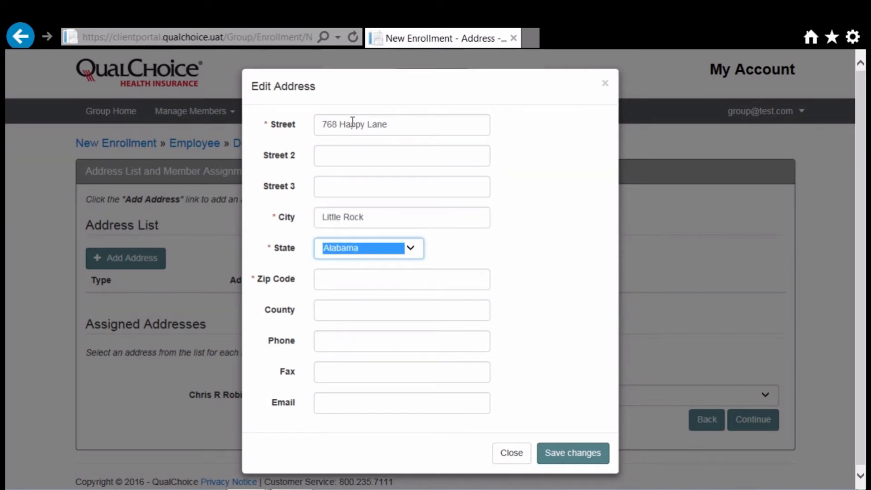
key(Down)
key(Tab)
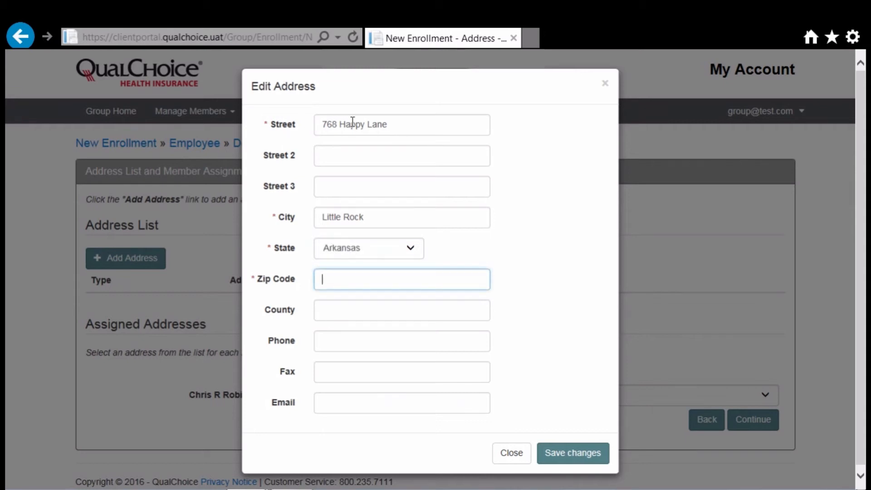
text(72211)
Step: Enter the employee's phone number and e-mail, then save it as the Home address
click(353, 339)
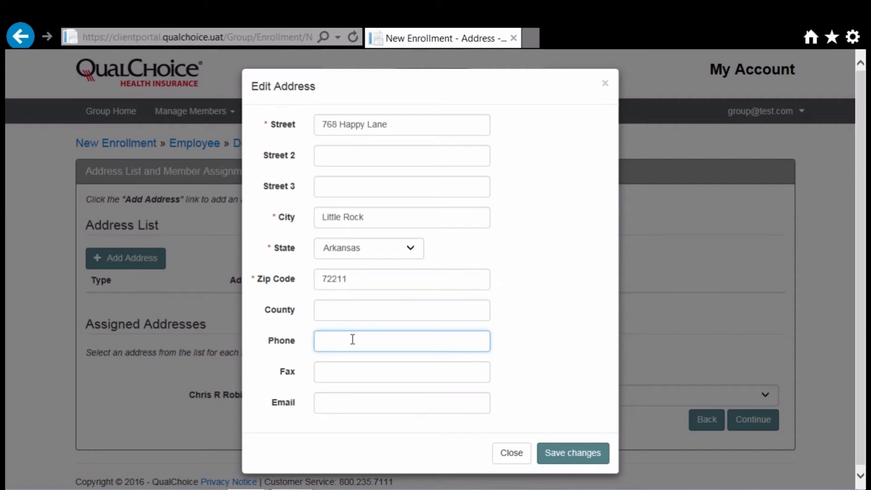
click(351, 404)
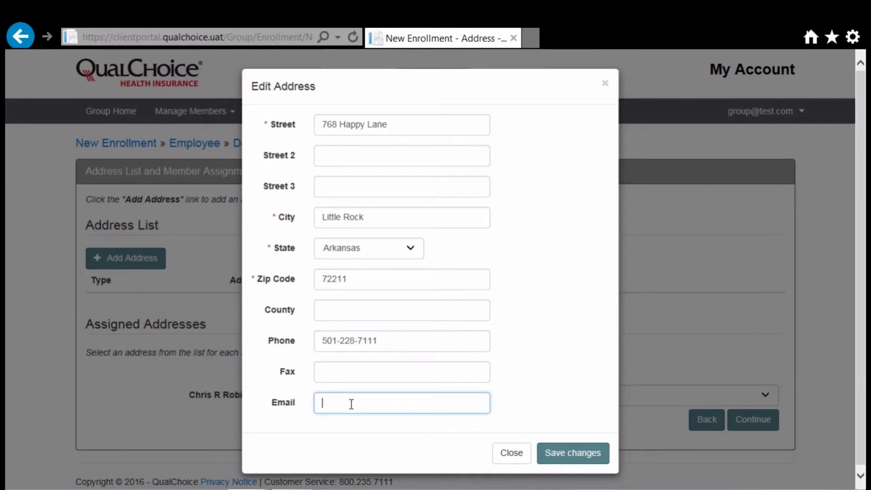
text(chris@test.com)
click(571, 456)
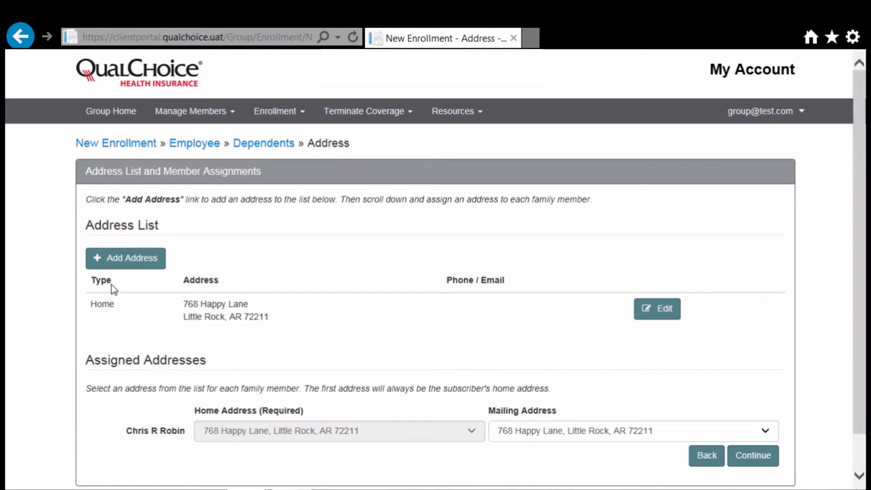
Step: Start a second address and enter its street, city and the state Arkansas
click(129, 258)
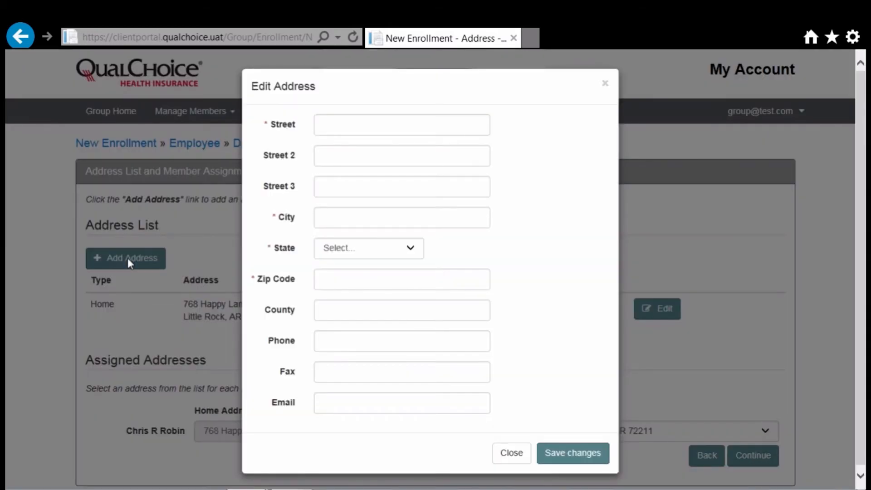
click(383, 128)
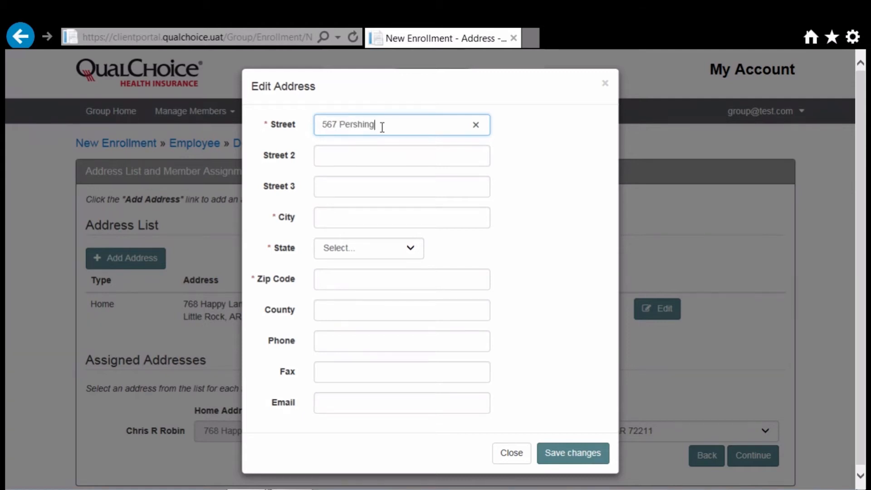
key(Tab)
key(Tab)
key(Tab)
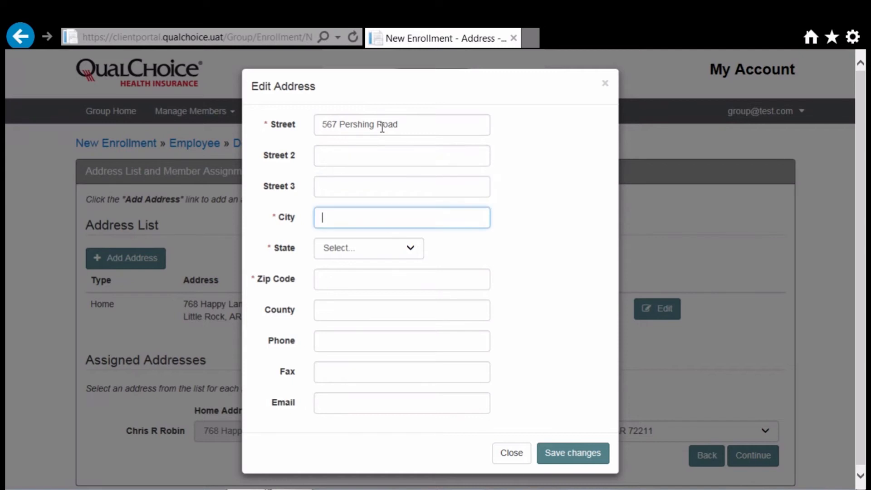
text(Bryant)
key(Tab)
text(ark)
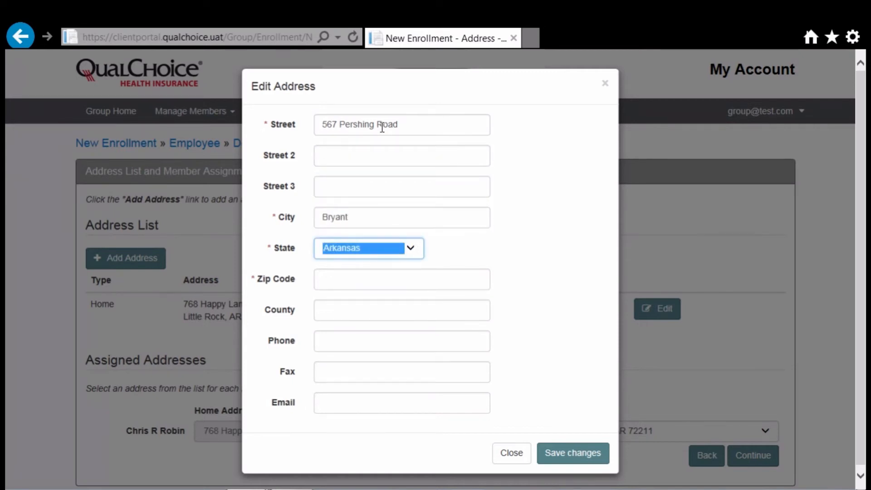
click(383, 128)
key(Tab)
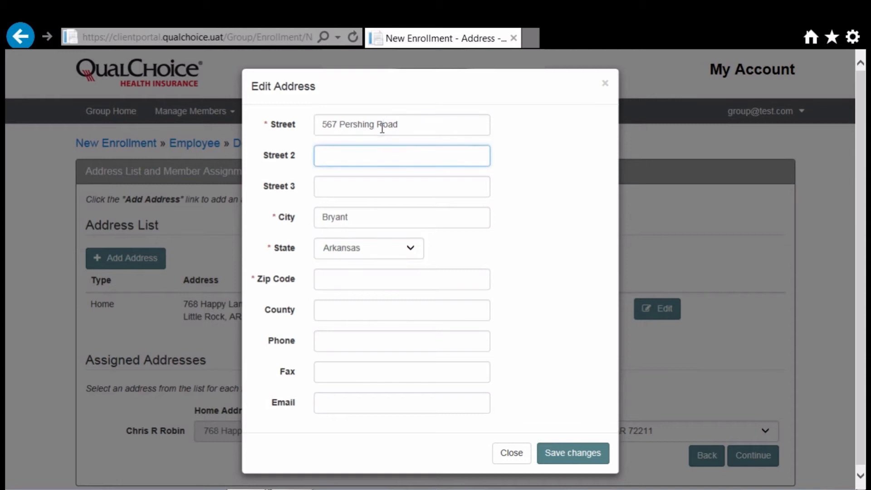
Step: Enter the second address's zip code and phone number, then save it
click(340, 277)
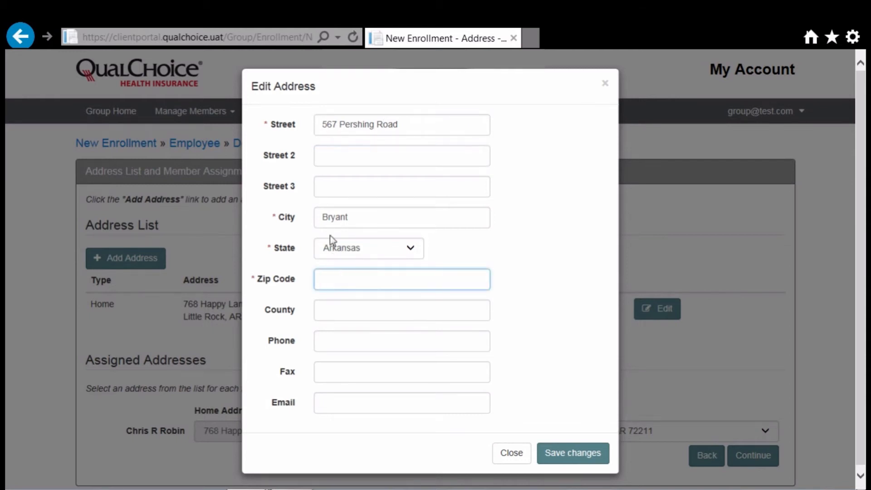
text(72222)
click(383, 339)
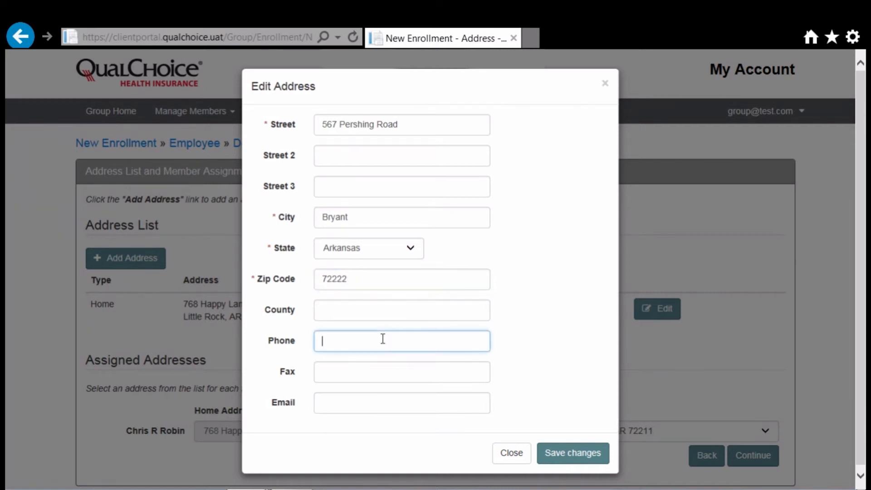
click(556, 456)
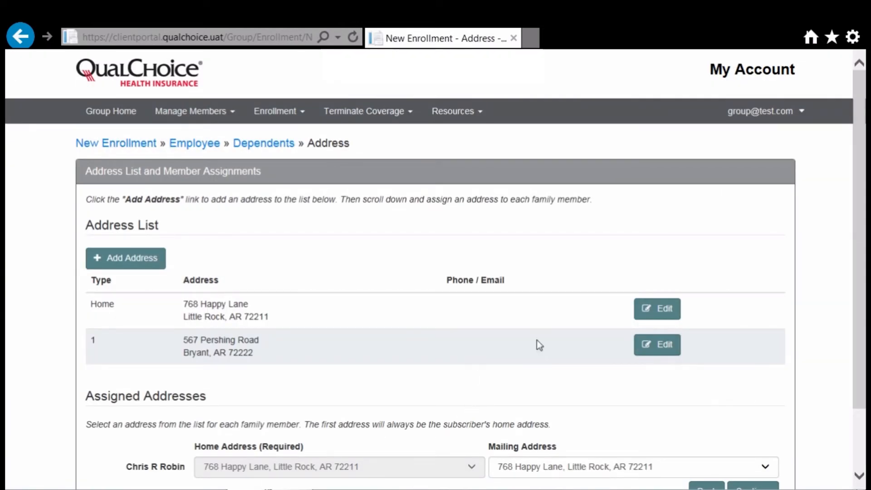
Step: Make the newly added second address the mailing address and continue to Plan Selection
drag(855, 357, 857, 398)
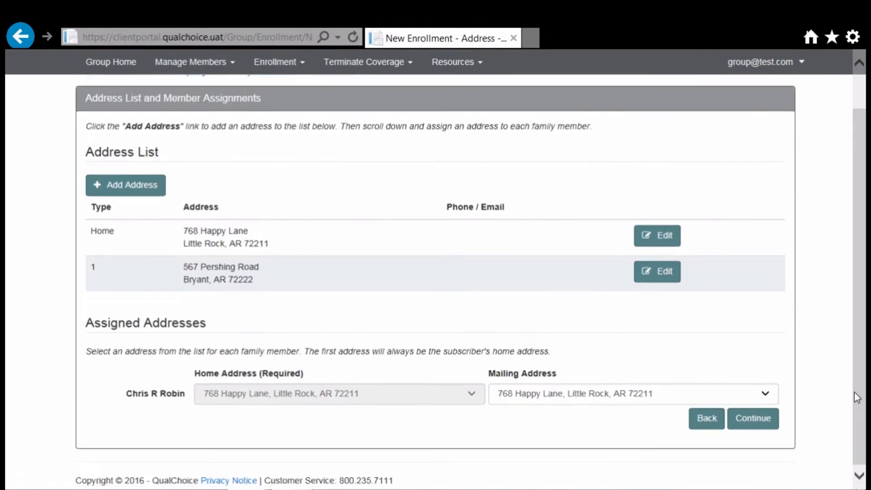
click(766, 395)
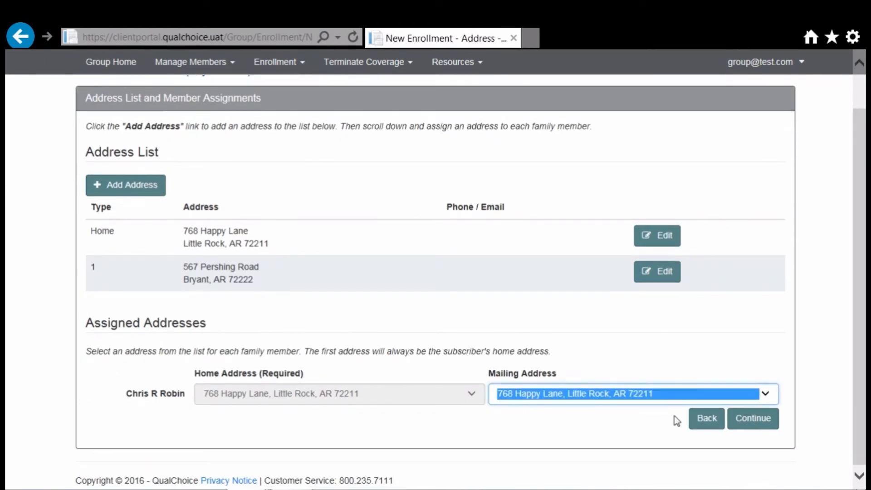
key(Down)
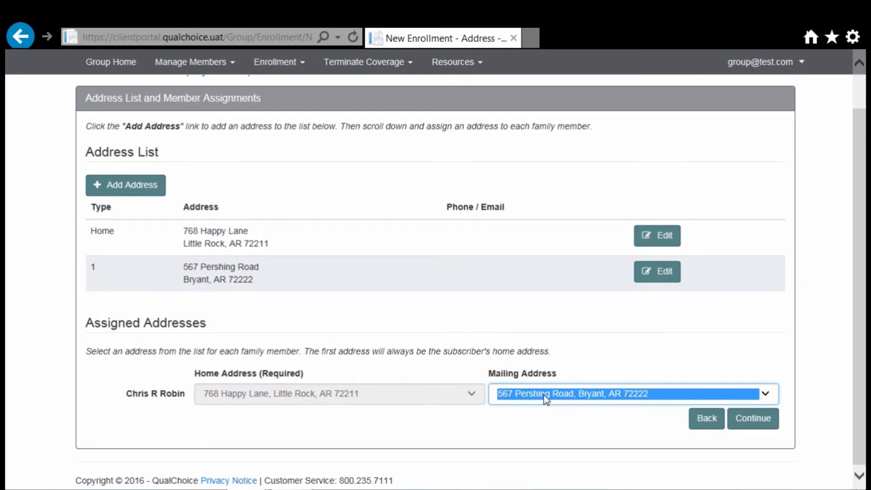
click(757, 424)
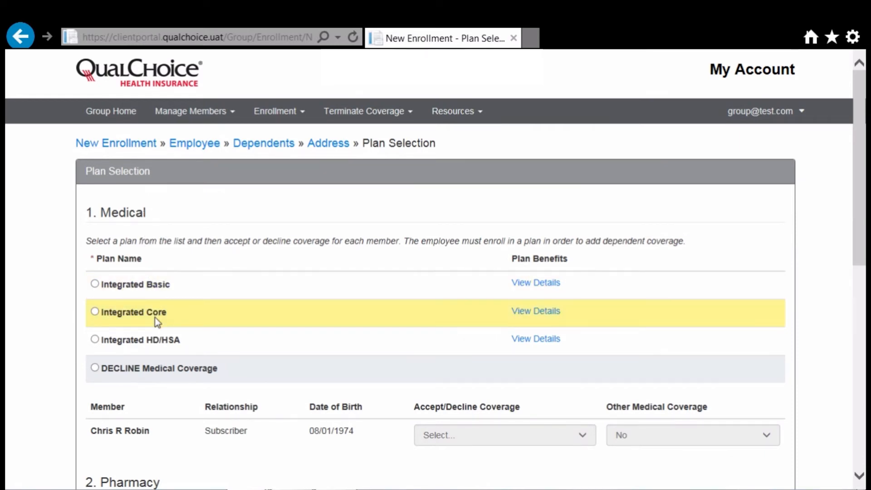
Step: Try Integrated Basic and declining coverage, then settle on the Integrated Core medical plan
click(94, 312)
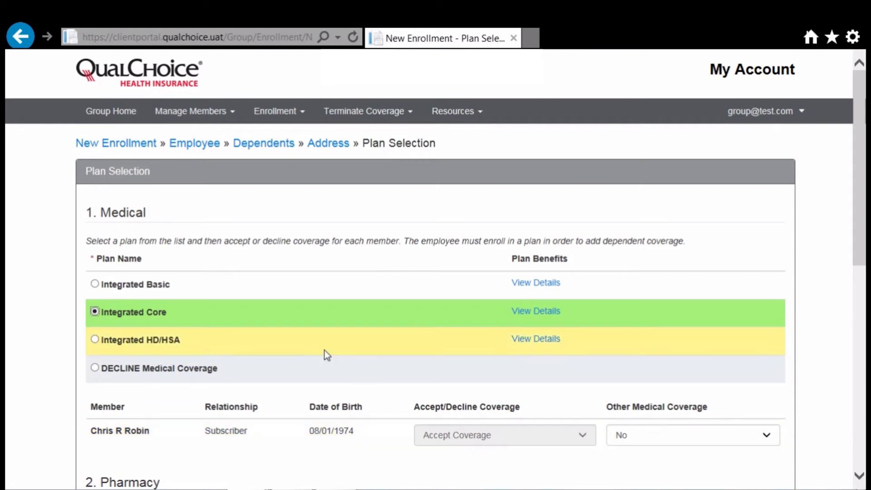
click(94, 284)
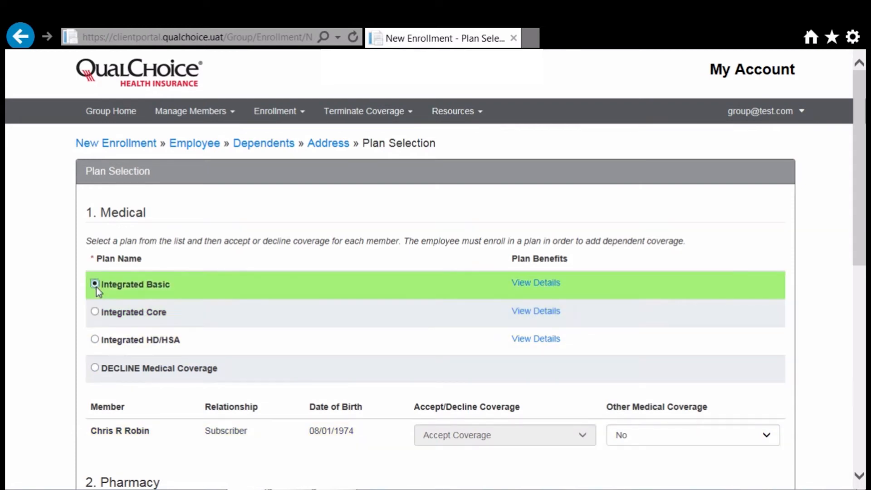
click(94, 367)
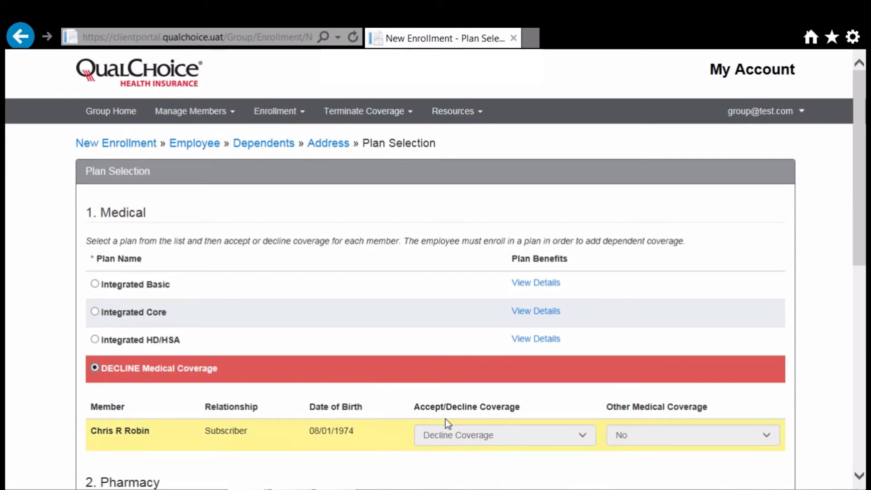
click(95, 312)
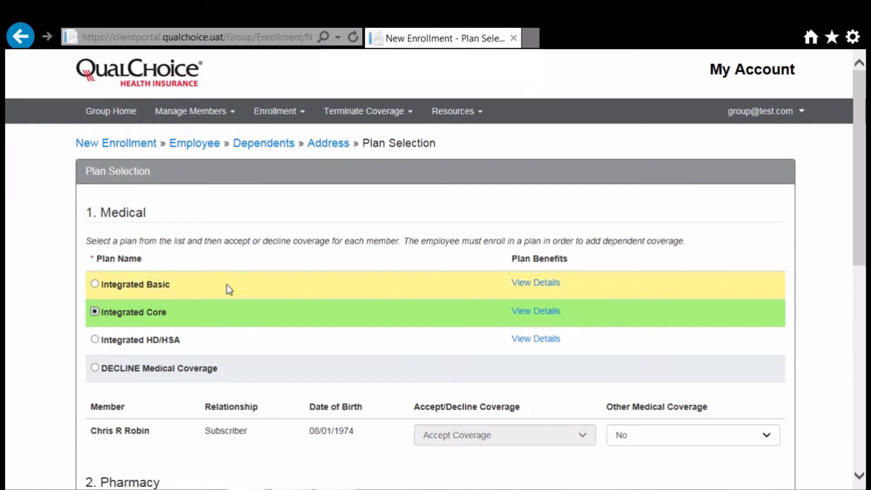
drag(864, 211, 847, 275)
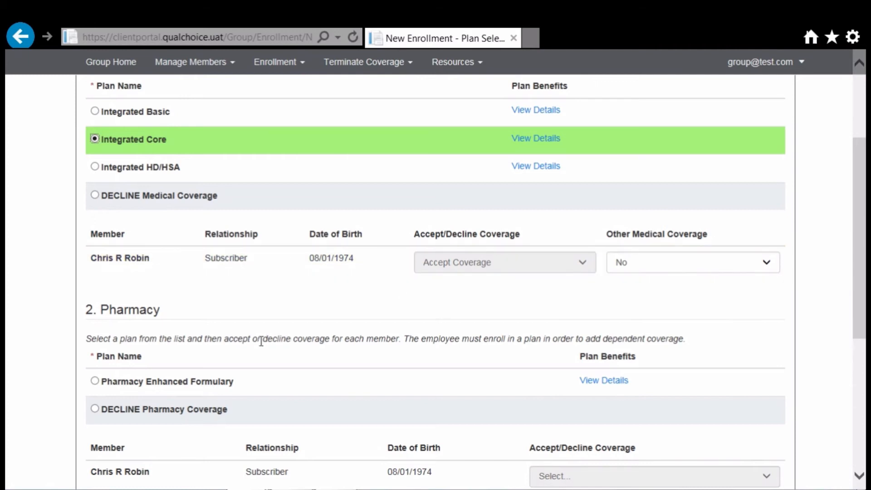
Step: Accept Pharmacy Enhanced Formulary, decline vision coverage, and submit the plan selections
click(96, 381)
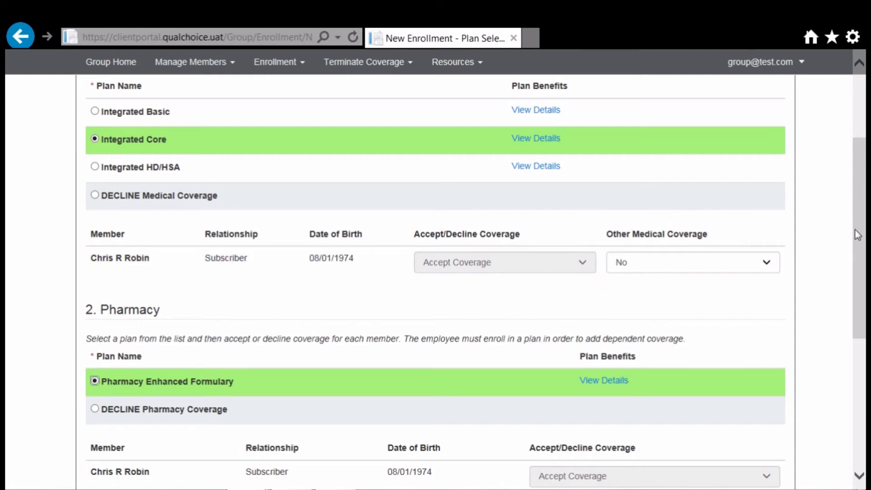
drag(856, 229, 834, 372)
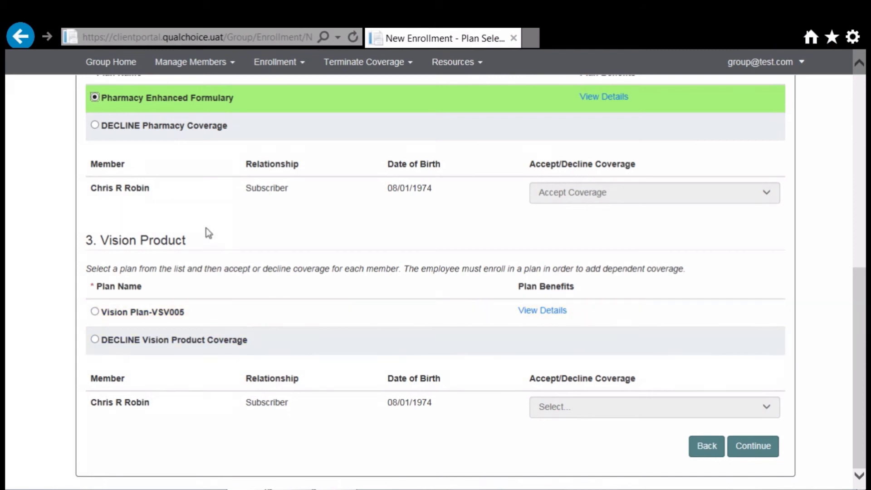
click(94, 339)
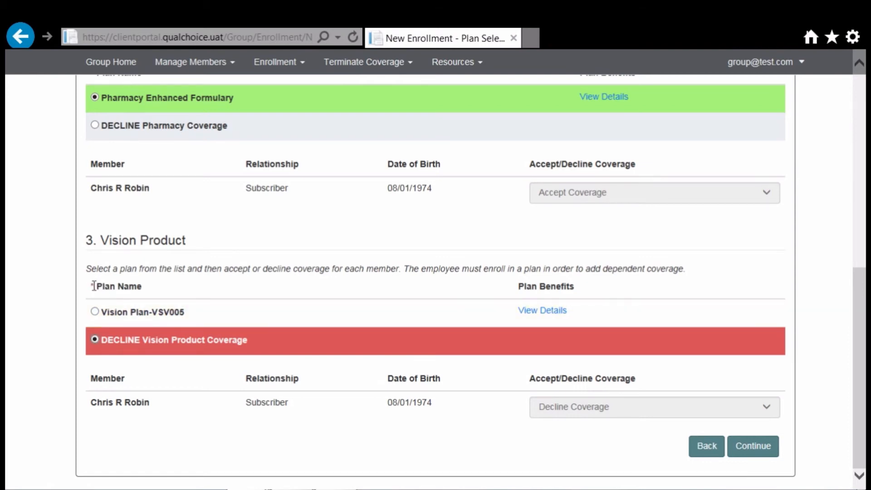
click(766, 453)
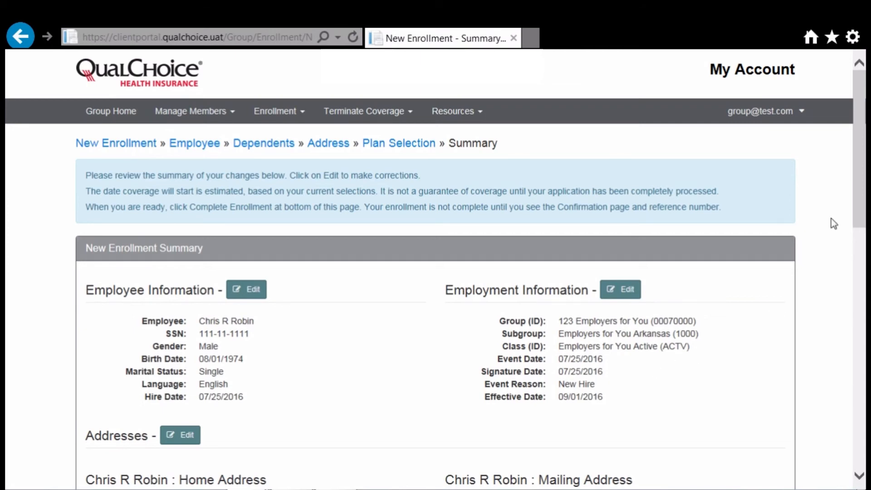
Step: Scroll through the summary to review employee, address and Integrated Core plan details
drag(857, 193, 845, 265)
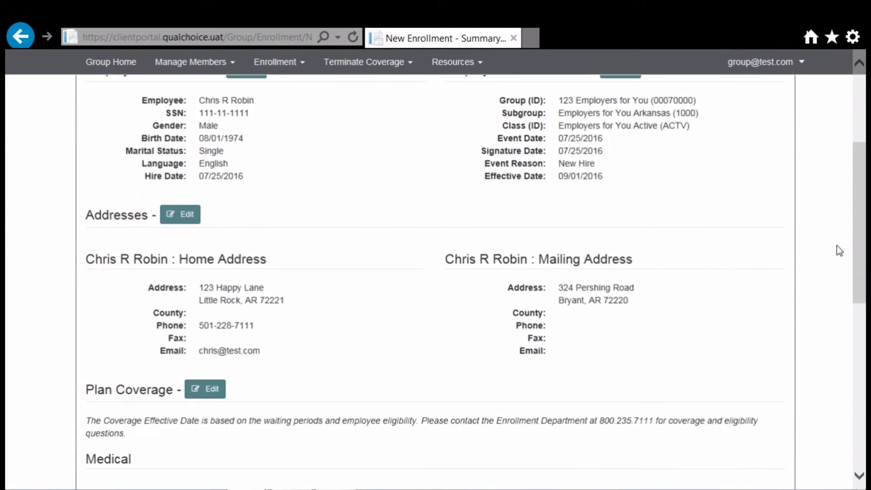
drag(861, 252, 846, 336)
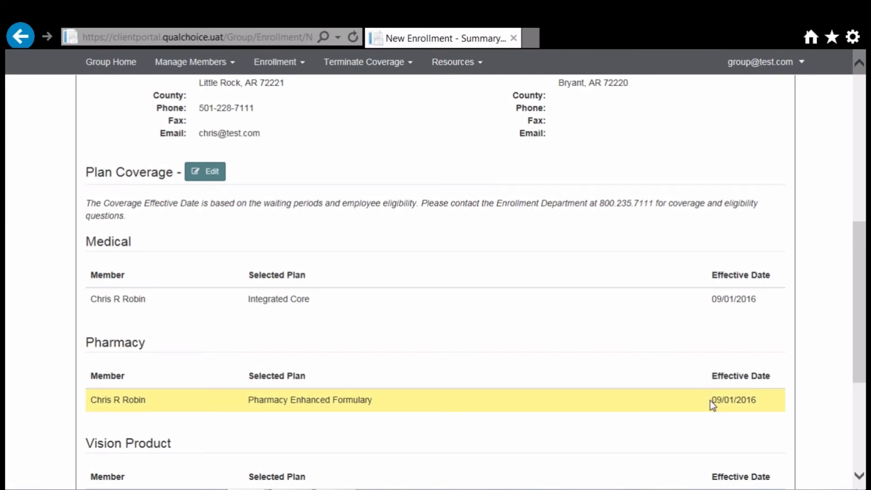
Step: Scroll to the bottom of the summary and complete the new enrollment
drag(858, 321, 853, 361)
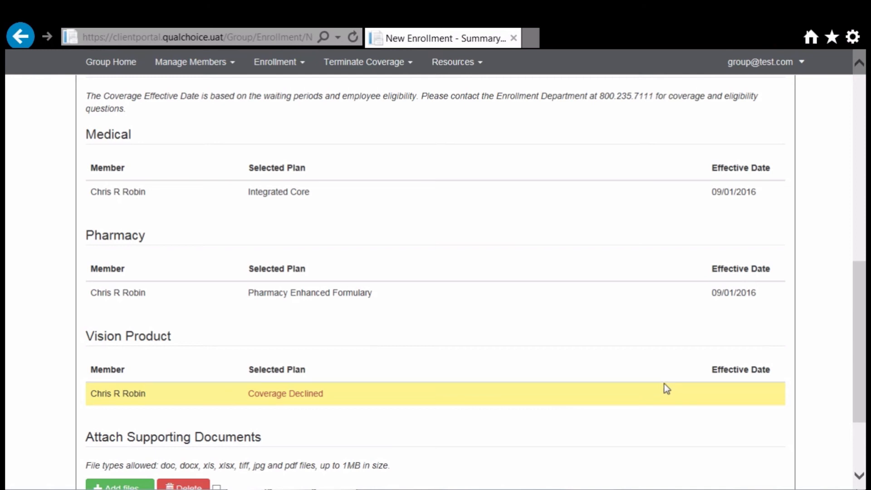
drag(857, 327, 849, 368)
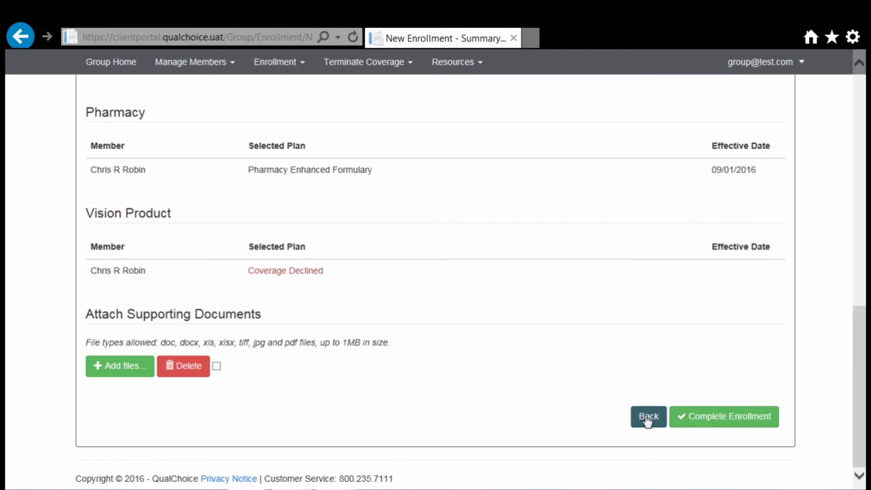
click(707, 420)
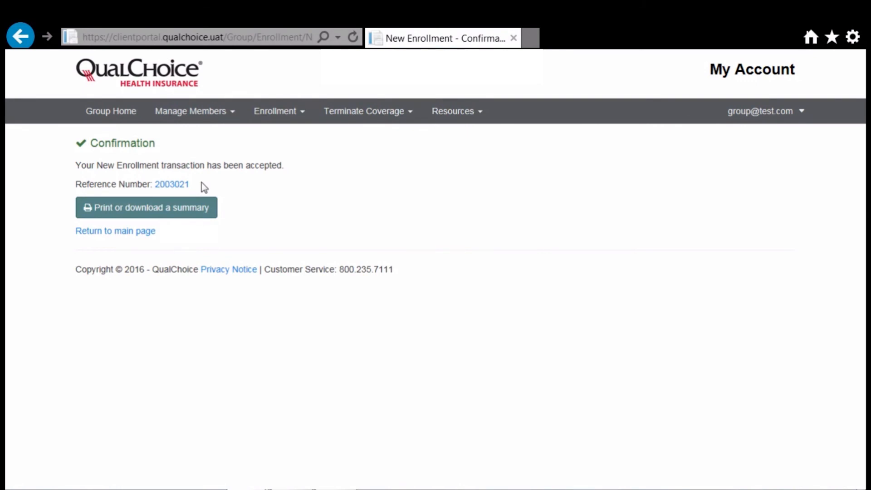
Step: View the printable enrollment summary PDF, then close its tab
click(177, 218)
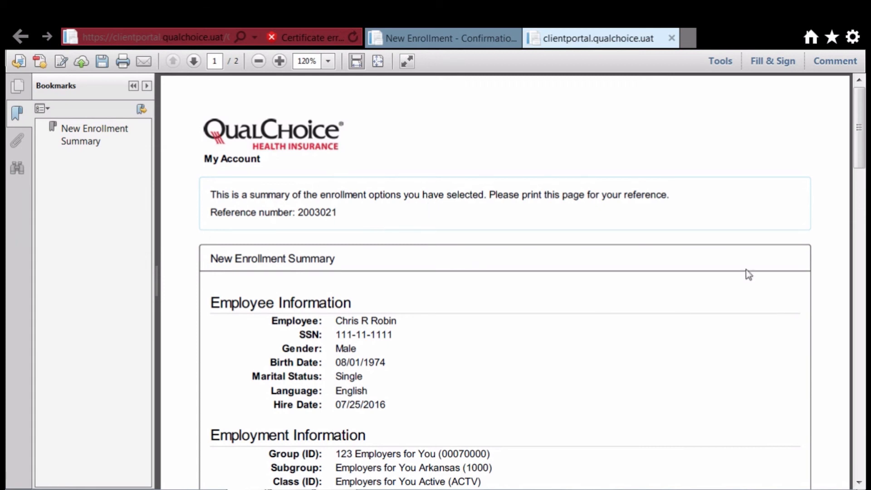
mouse_move(858, 132)
mouse_down()
mouse_move(862, 323)
mouse_move(859, 128)
mouse_up()
click(672, 38)
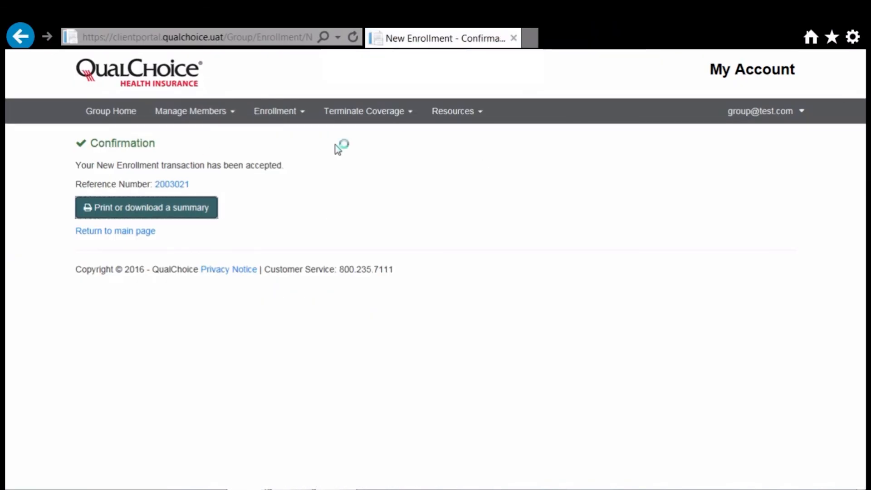
Step: Return to the main page and open the employers' Using My Account page at New Users
click(135, 233)
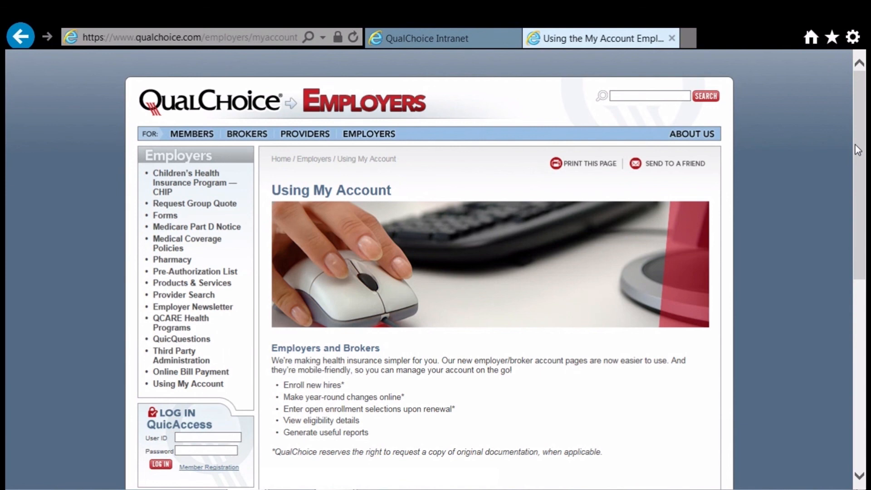
mouse_move(369, 137)
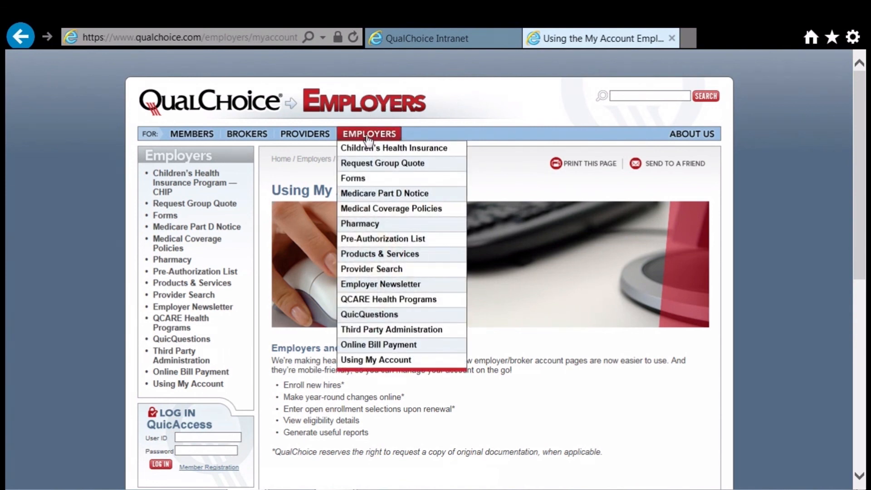
click(370, 361)
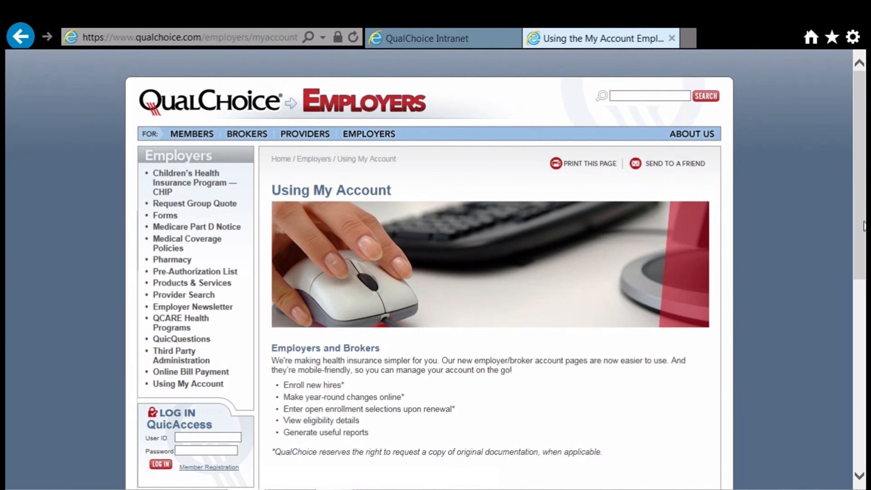
drag(860, 226, 850, 358)
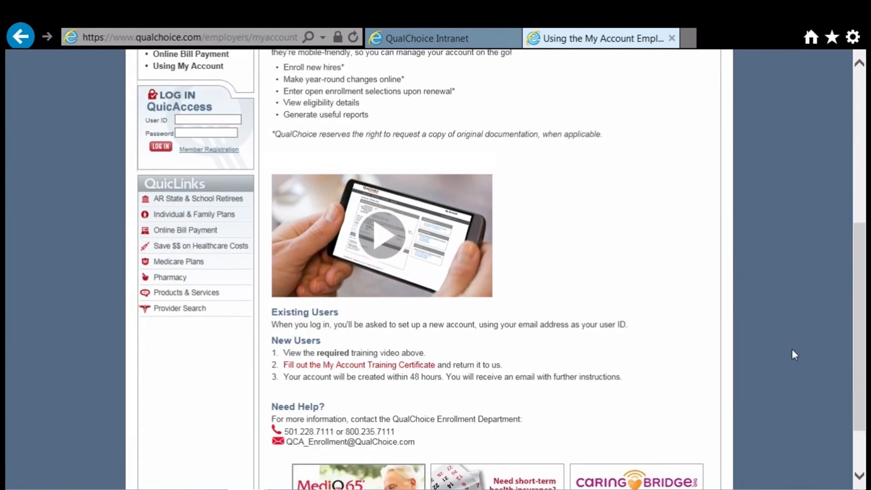
Step: Open the My Account Training Certificate of Completion PDF and scroll to its user section
click(322, 365)
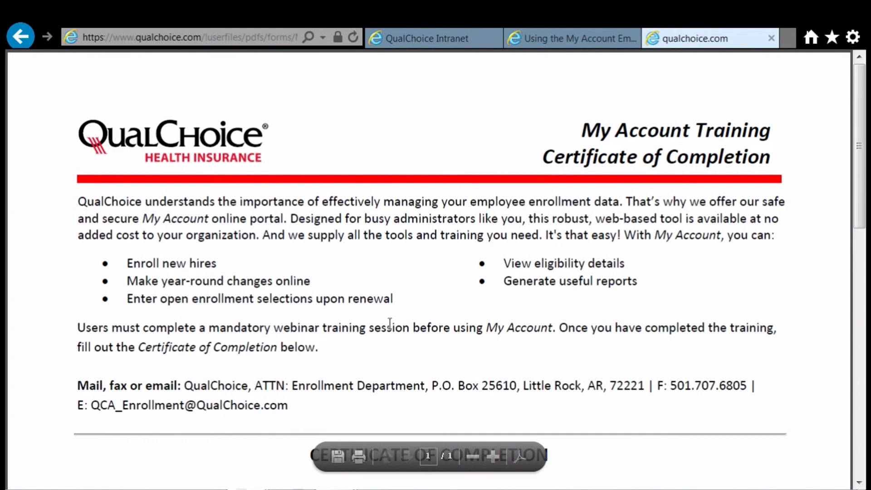
drag(862, 212, 862, 409)
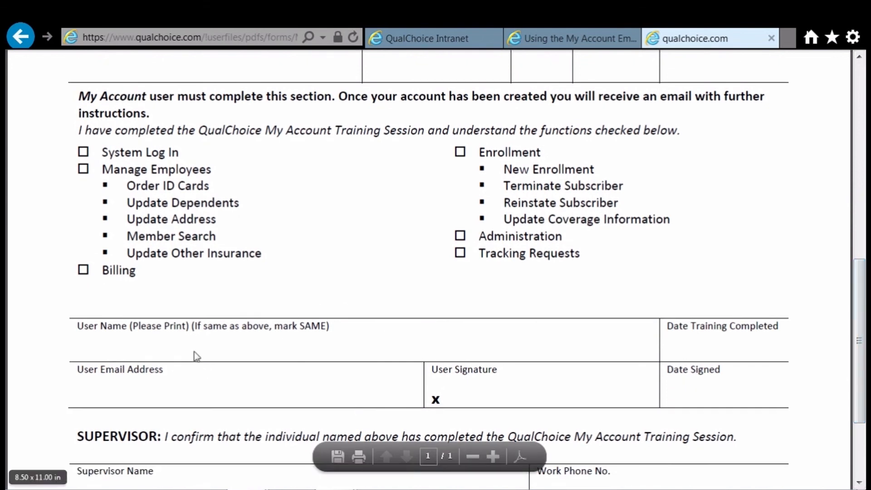